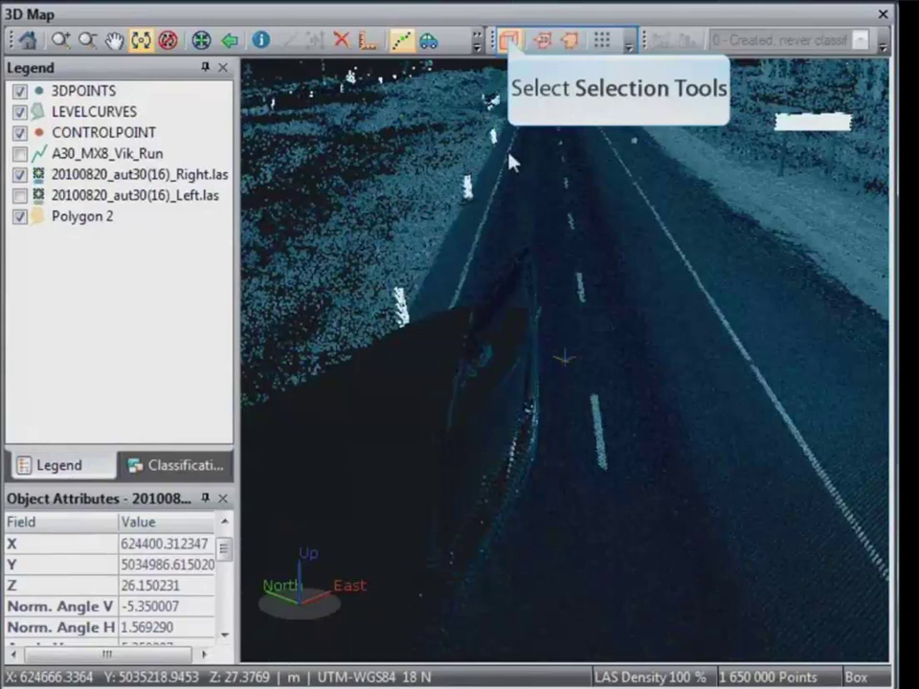
Step: Enclose the car's points on the road in a 3D selection box and unlock the 20100820_aut30(16)_Right.las layer for editing
{"action": "left_click", "coordinate": [508, 40]}
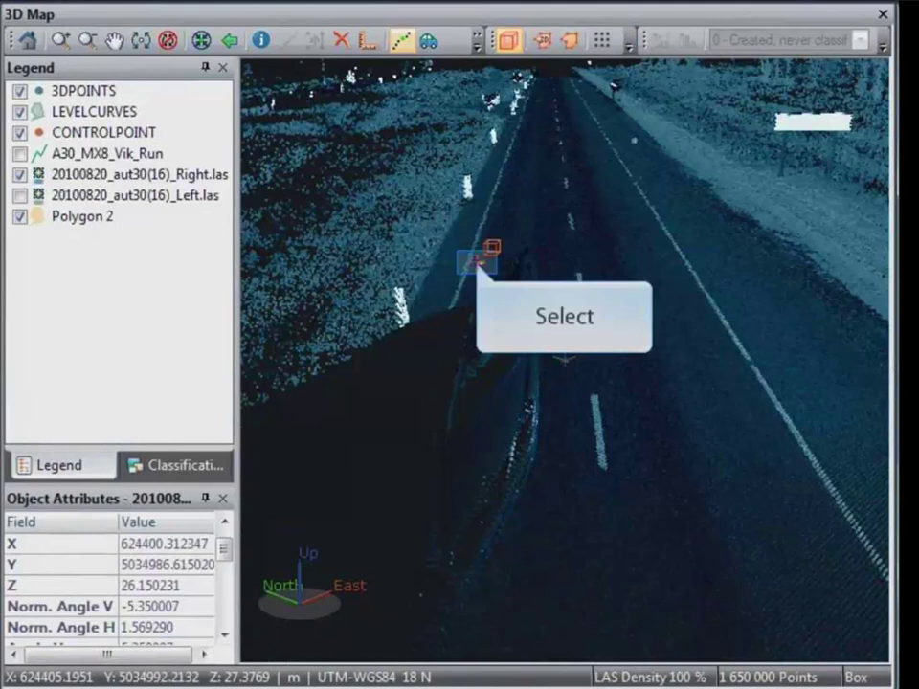
{"action": "left_click", "coordinate": [475, 261]}
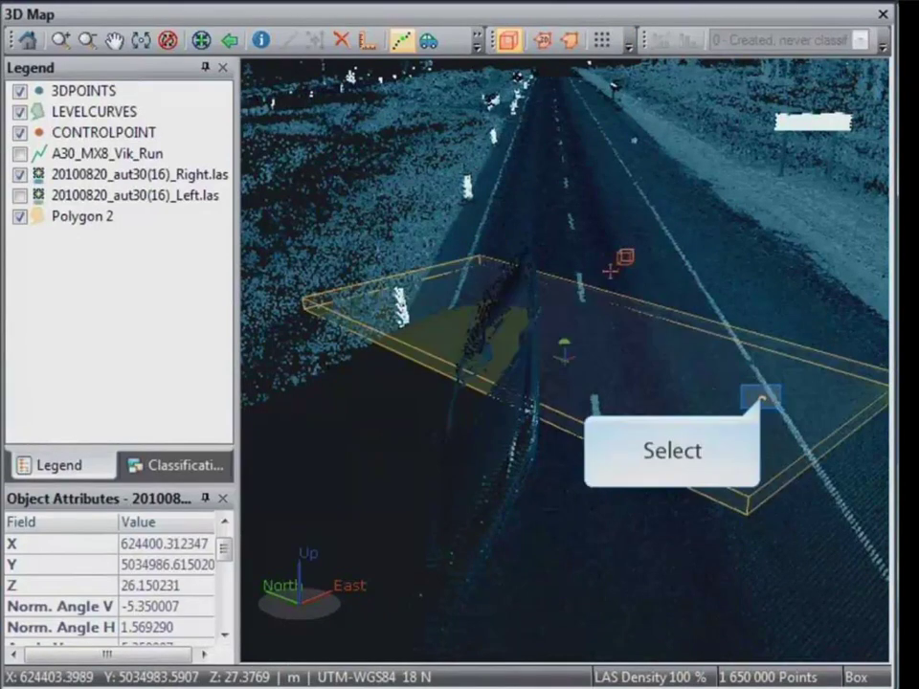
{"action": "left_click", "coordinate": [700, 398]}
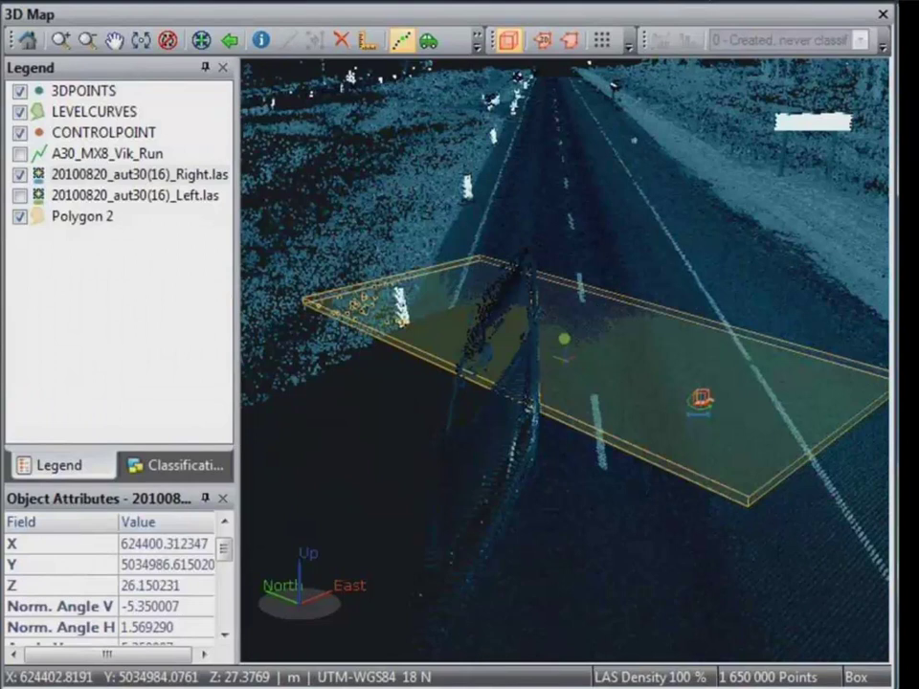
{"action": "left_click", "coordinate": [620, 354], "text": "shift"}
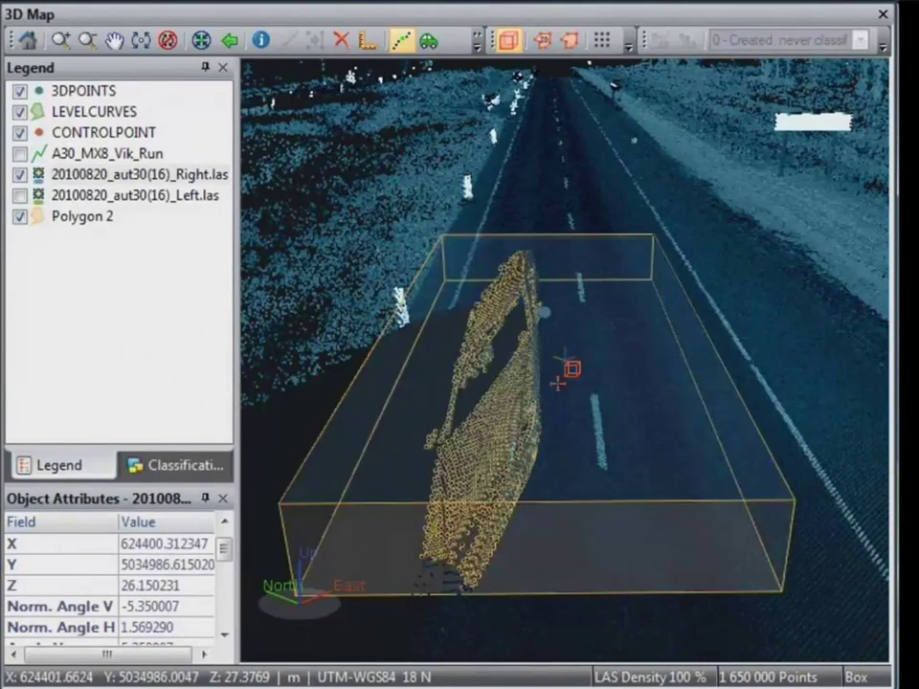
{"action": "left_click_drag", "start_coordinate": [558, 382], "coordinate": [577, 547], "text": "shift"}
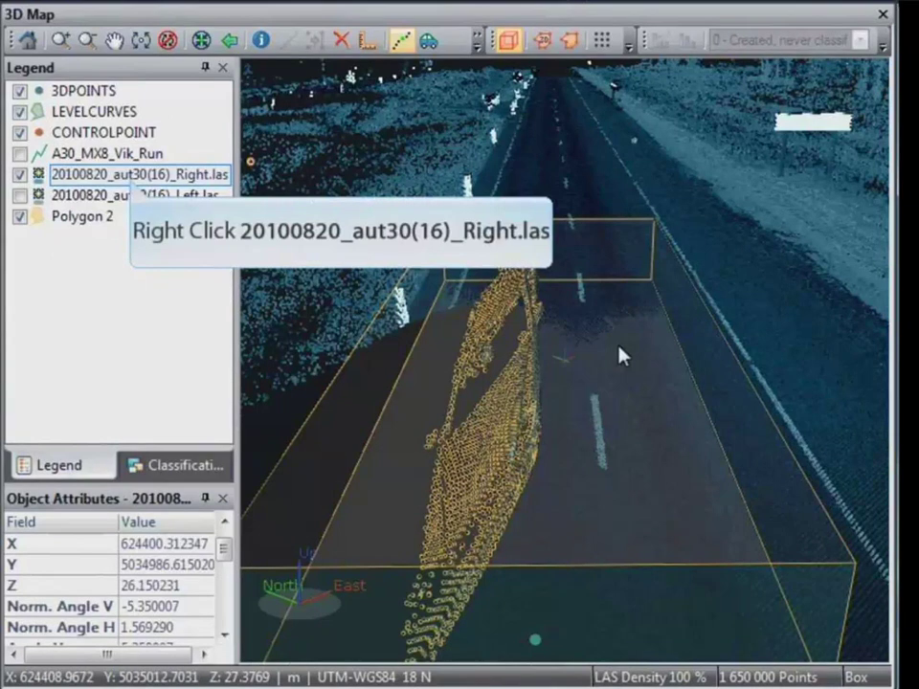
{"action": "right_click", "coordinate": [132, 178]}
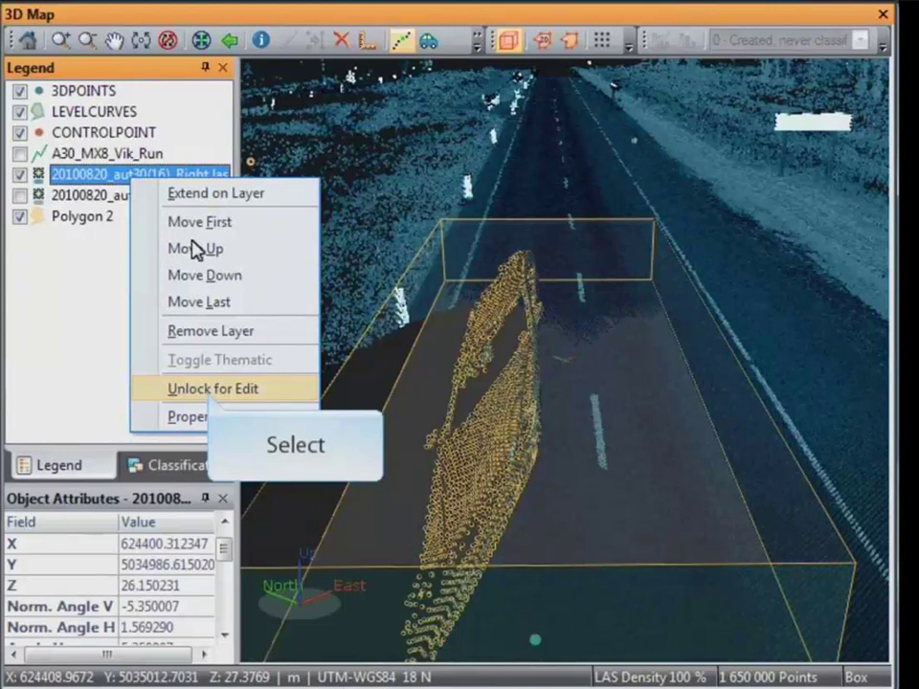
{"action": "left_click", "coordinate": [213, 389]}
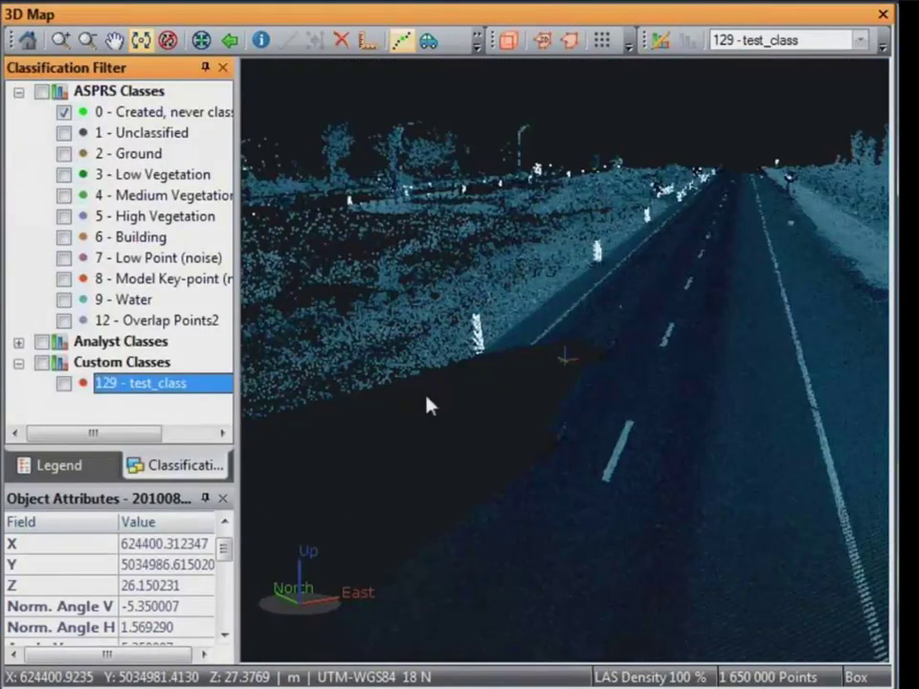
{"action": "left_click_drag", "start_coordinate": [428, 406], "coordinate": [480, 563]}
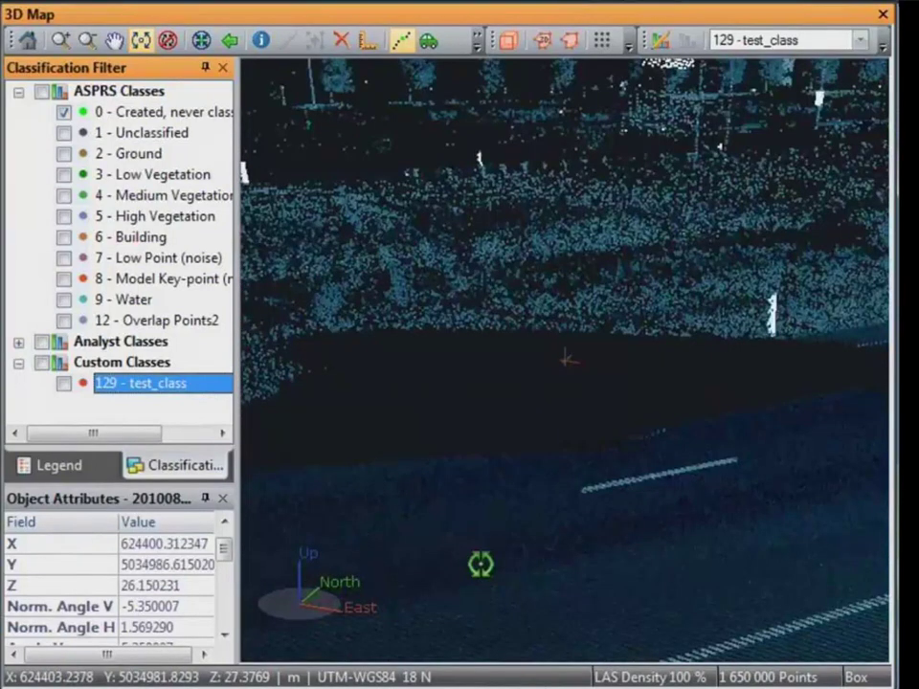
{"action": "left_click_drag", "start_coordinate": [480, 564], "coordinate": [781, 510]}
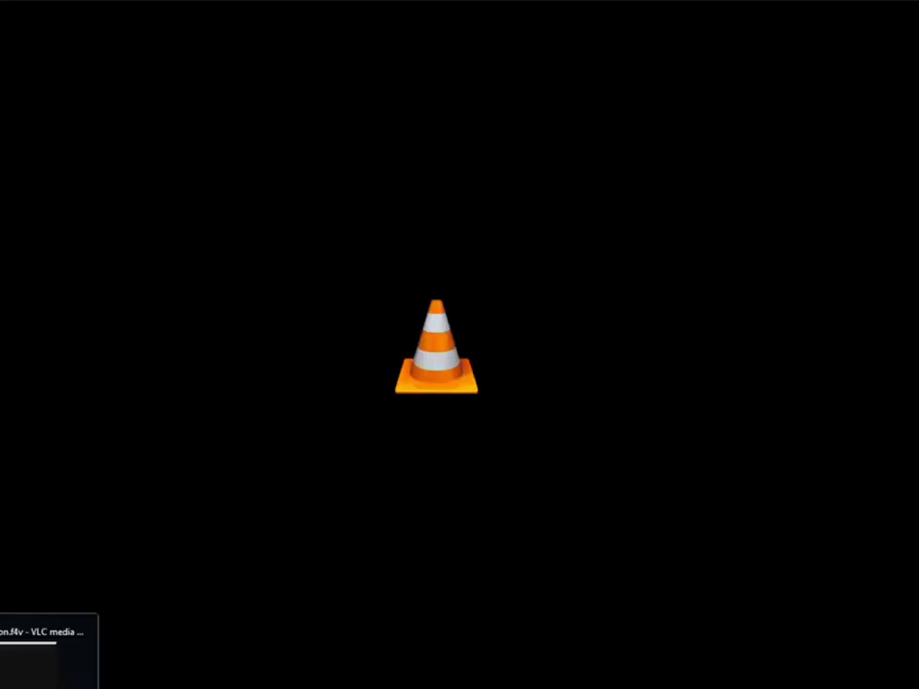
{"action": "left_click_drag", "start_coordinate": [0, 106], "coordinate": [236, 106]}
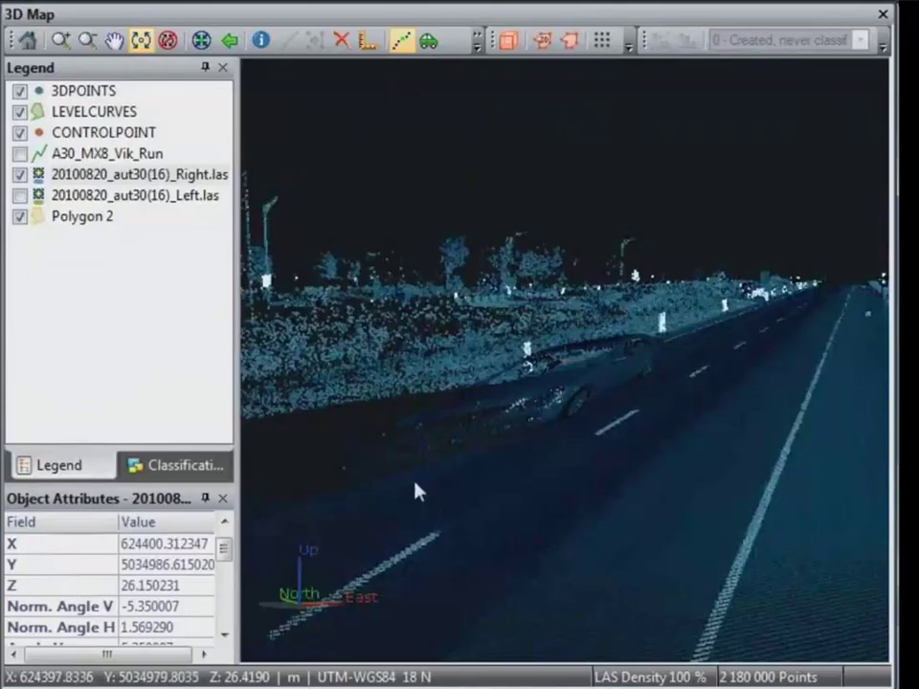
Step: Draw a polygon on the Polygon 2 layer around the car's points on the road, closing it near the shoulder
{"action": "left_click_drag", "start_coordinate": [418, 490], "coordinate": [438, 470]}
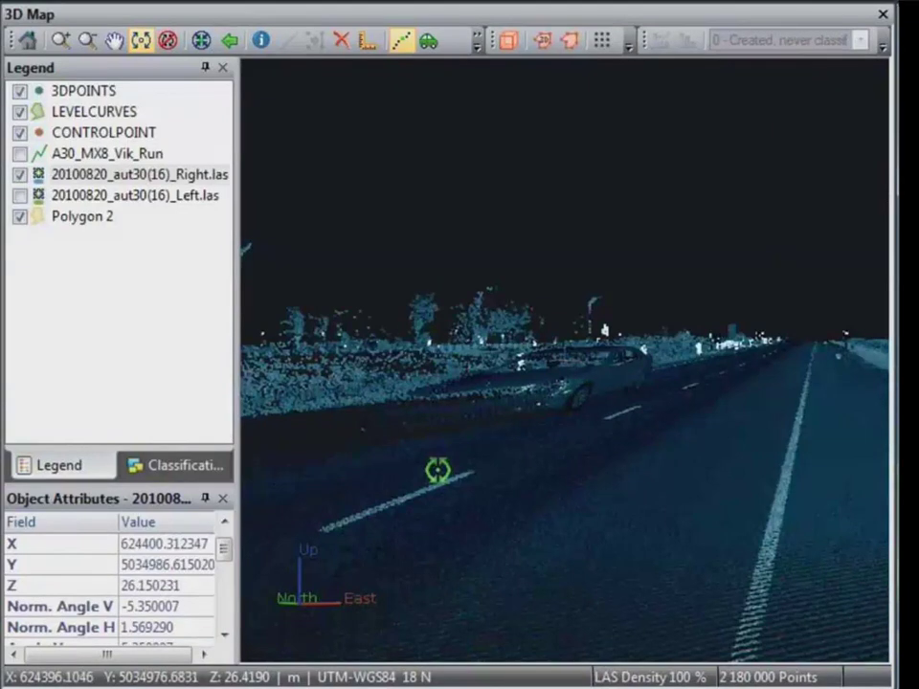
{"action": "left_click_drag", "start_coordinate": [438, 470], "coordinate": [489, 562]}
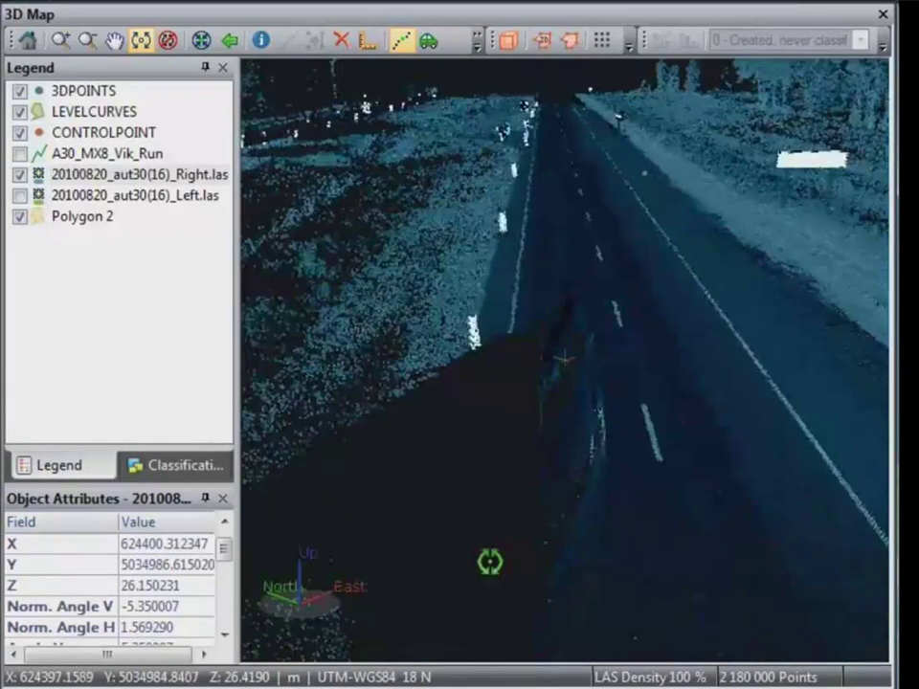
{"action": "left_click", "coordinate": [87, 219]}
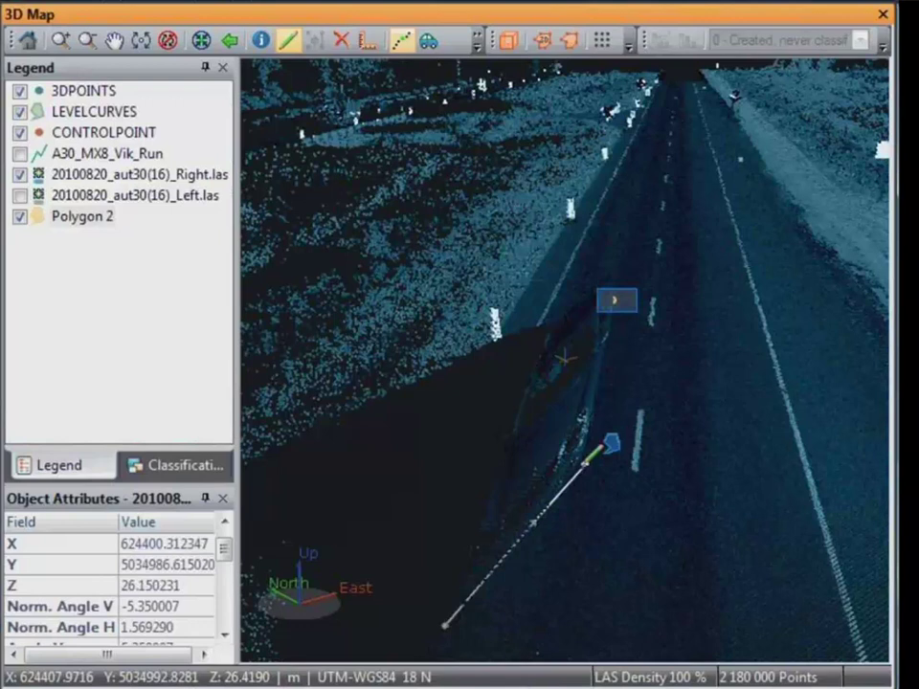
{"action": "left_click", "coordinate": [585, 464]}
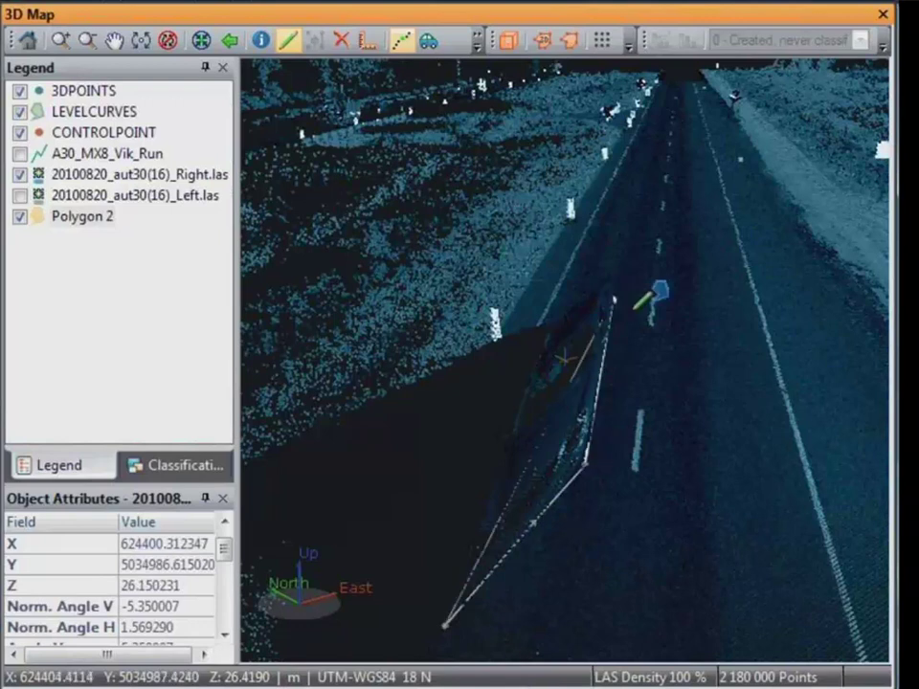
{"action": "middle_click_drag", "start_coordinate": [636, 307], "coordinate": [722, 456]}
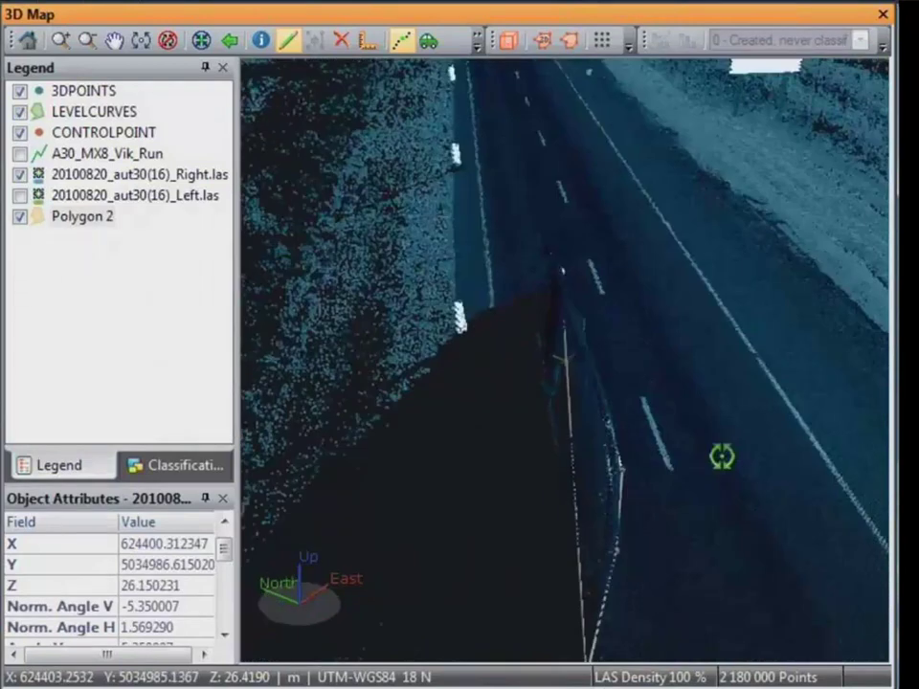
{"action": "middle_click_drag", "start_coordinate": [722, 456], "coordinate": [612, 191]}
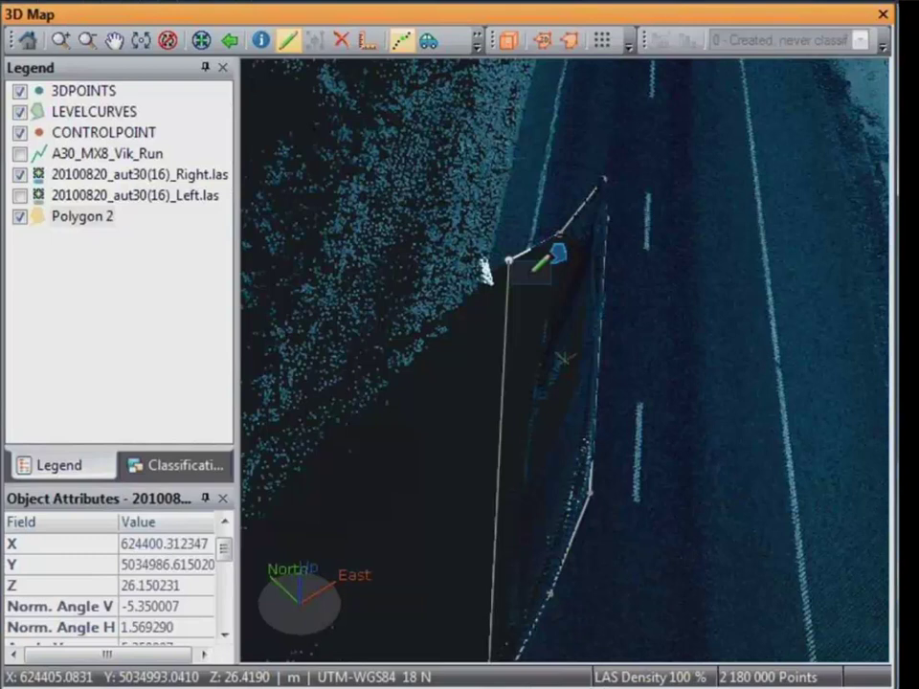
{"action": "double_click", "coordinate": [534, 270]}
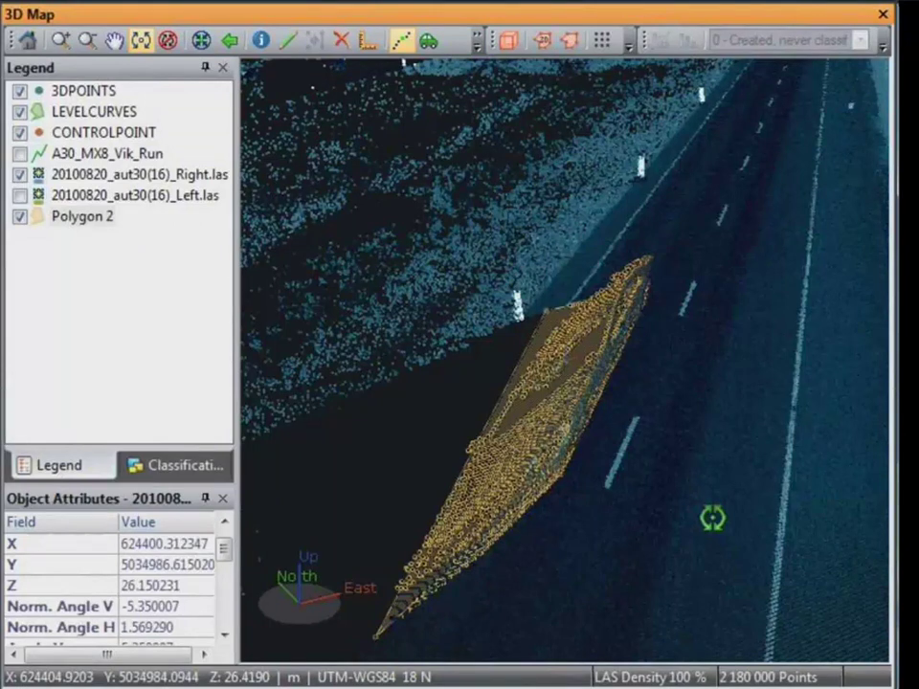
Step: Unlock the 20100820_aut30(16)_Right.las layer to classify the car's points as 129 - test_class, and clear the point selection
{"action": "right_click", "coordinate": [124, 178]}
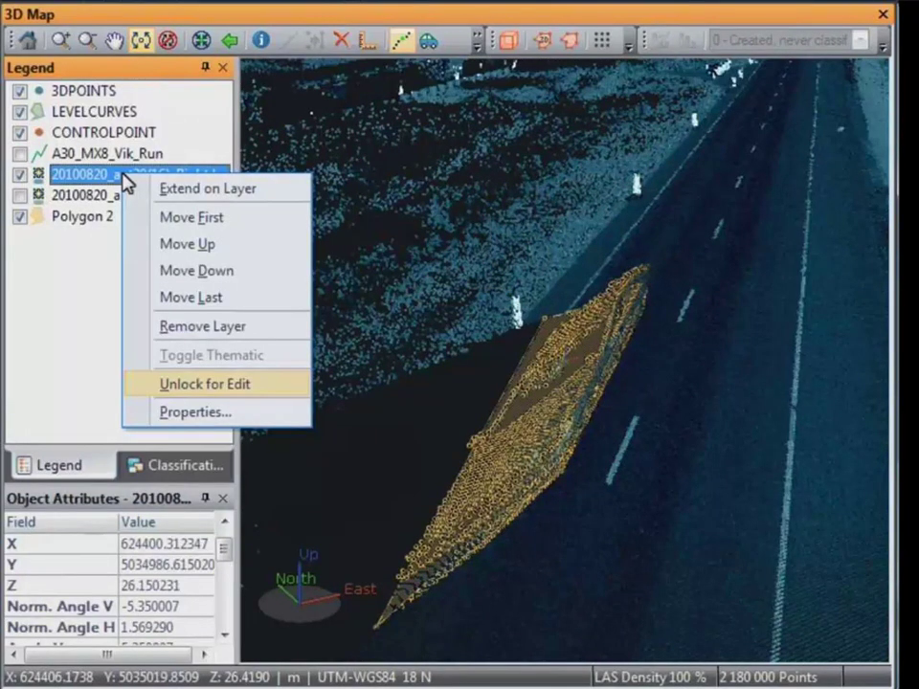
{"action": "left_click", "coordinate": [205, 383]}
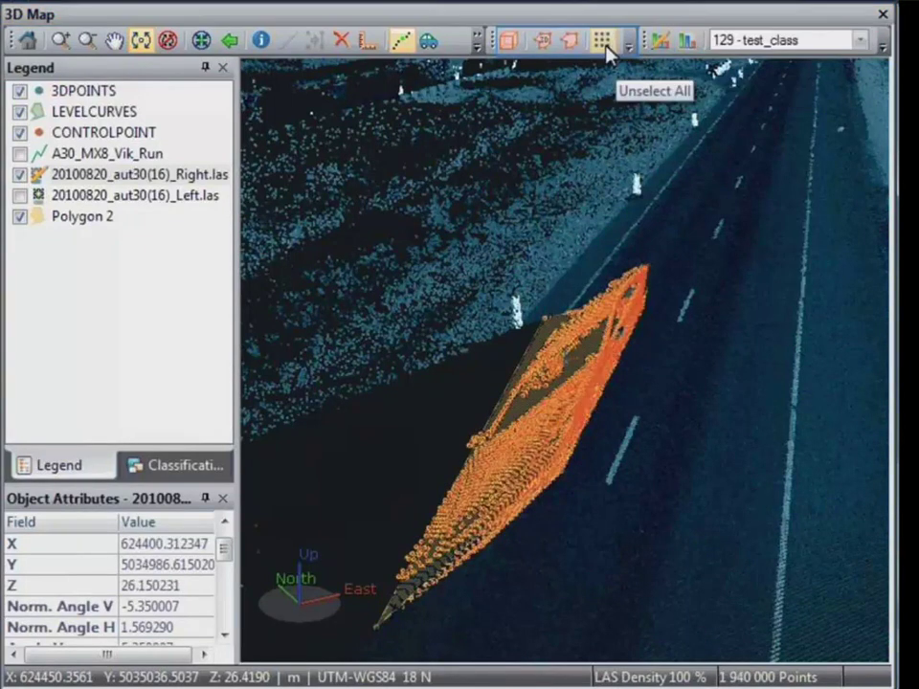
{"action": "left_click", "coordinate": [603, 40]}
Step: Hide the Polygon 2 layer and filter the 129 - test_class points out of the 3D map
{"action": "left_click", "coordinate": [20, 224]}
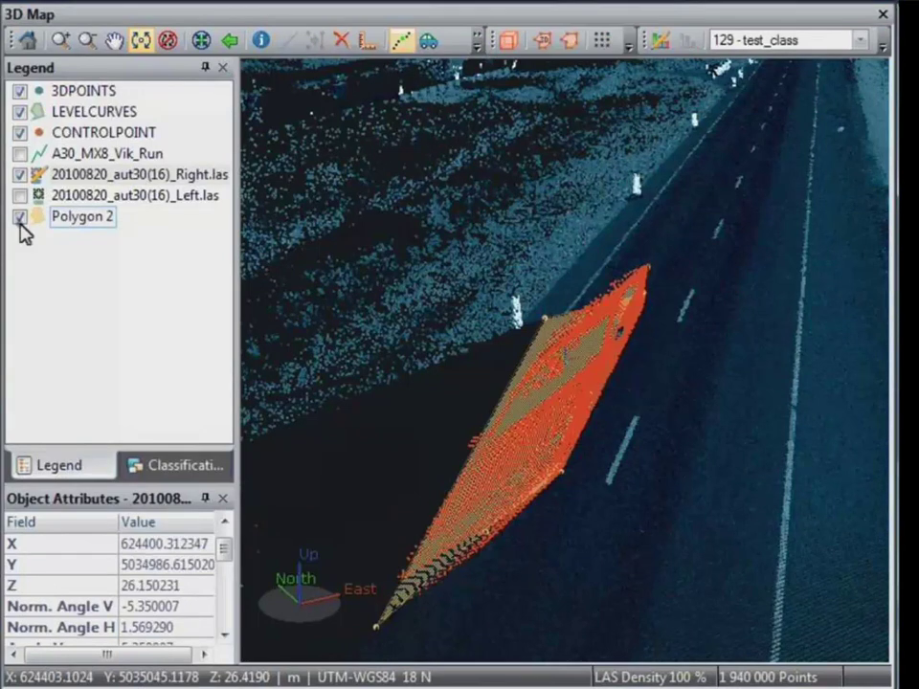
{"action": "left_click", "coordinate": [20, 217]}
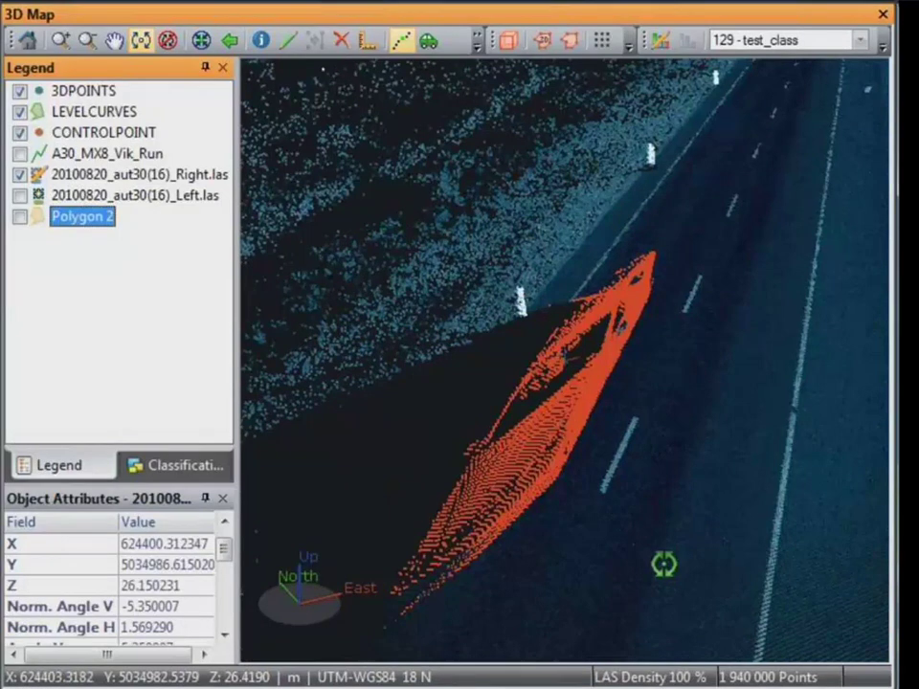
{"action": "left_click_drag", "start_coordinate": [663, 564], "coordinate": [729, 548]}
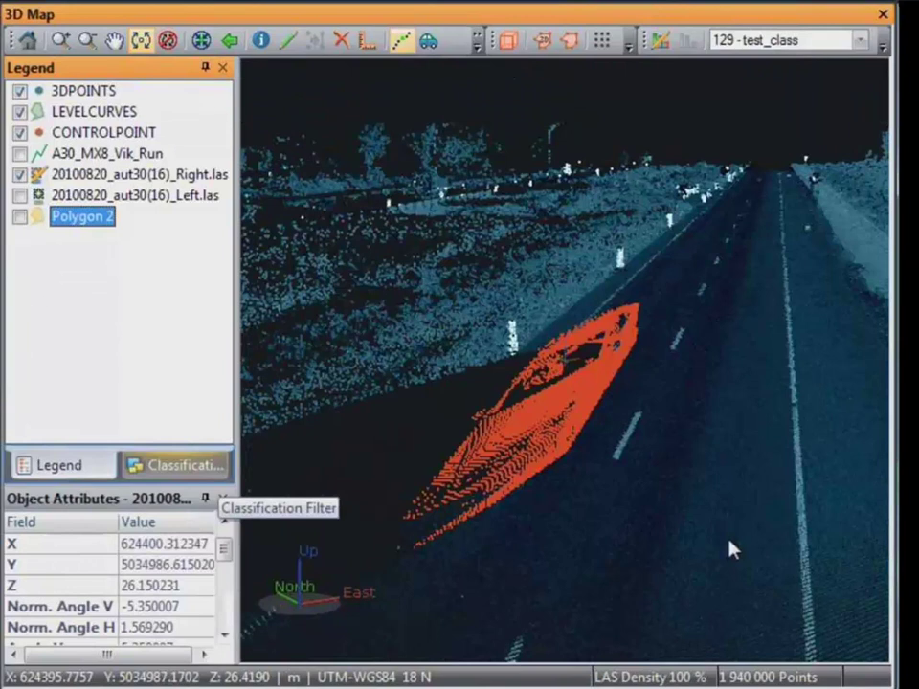
{"action": "left_click", "coordinate": [153, 466]}
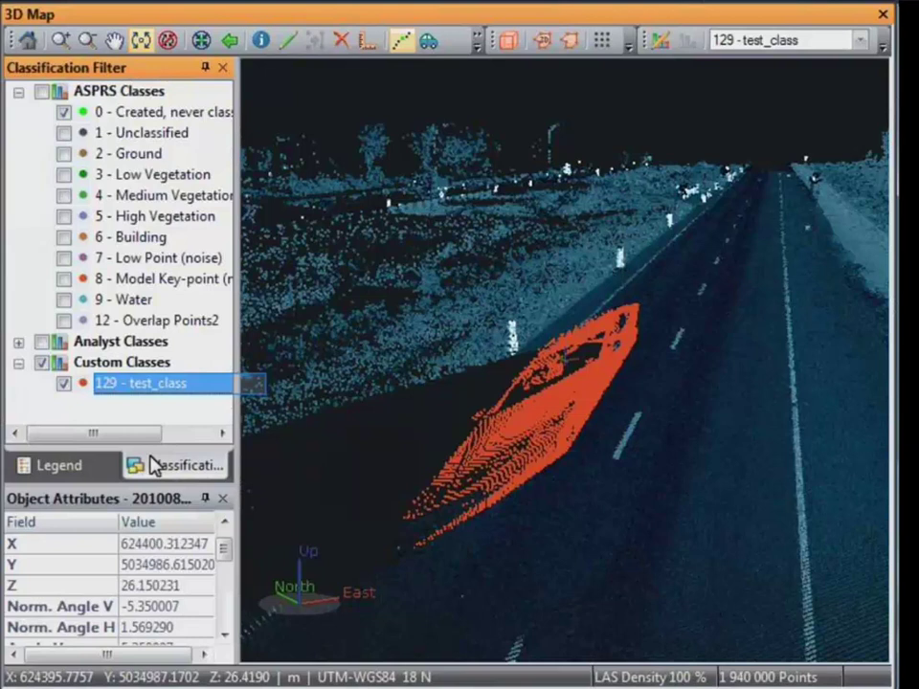
{"action": "left_click", "coordinate": [63, 383]}
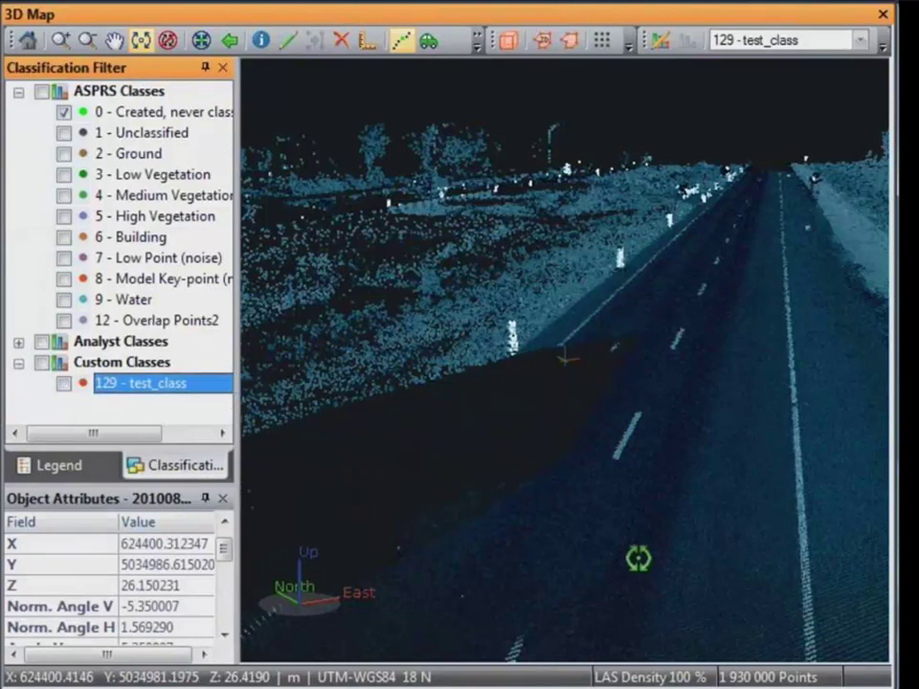
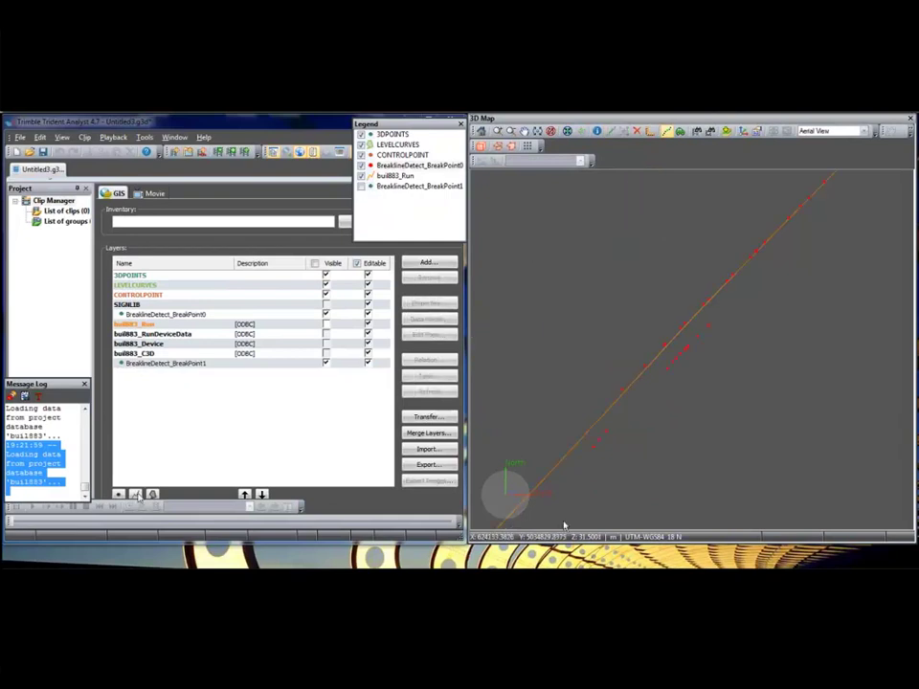
Step: Add a new polyline layer and start Create Polylines from Points on it
{"action": "left_click", "coordinate": [138, 495]}
{"action": "left_click", "coordinate": [396, 198]}
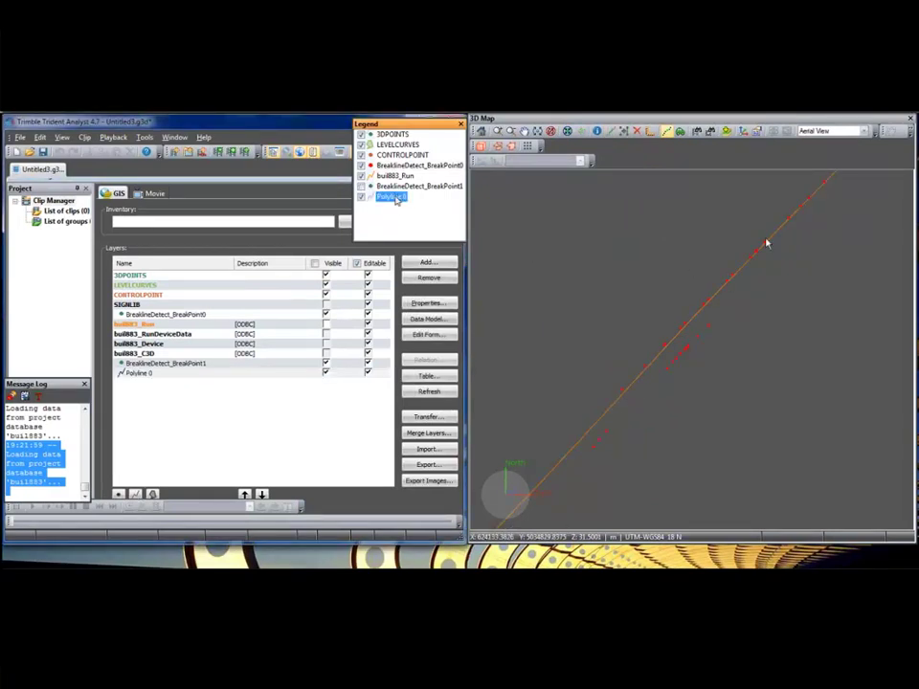
{"action": "left_click", "coordinate": [622, 130]}
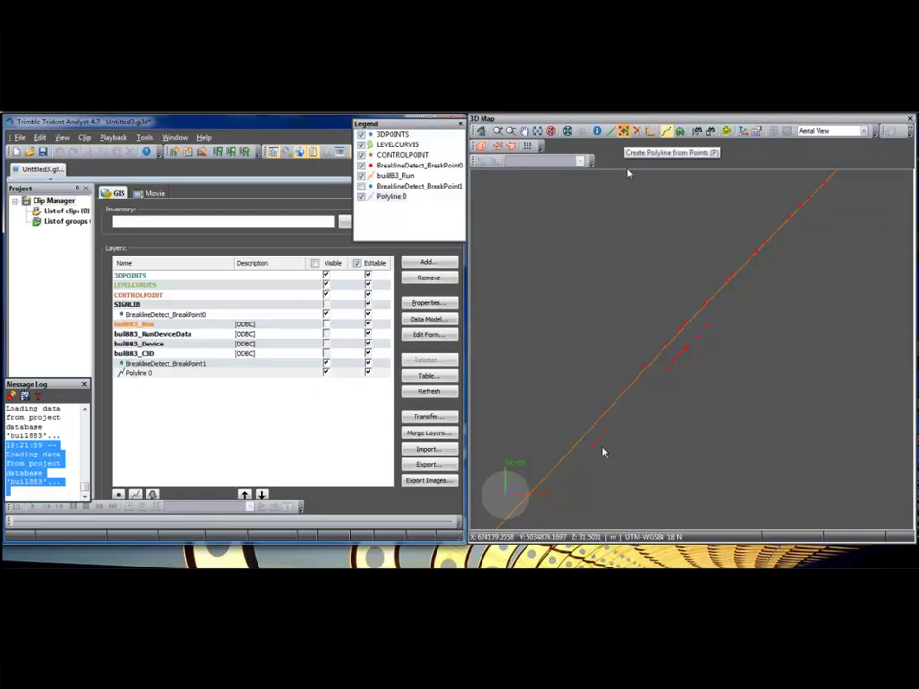
{"action": "left_click", "coordinate": [656, 363]}
{"action": "left_click_drag", "start_coordinate": [658, 304], "coordinate": [598, 182]}
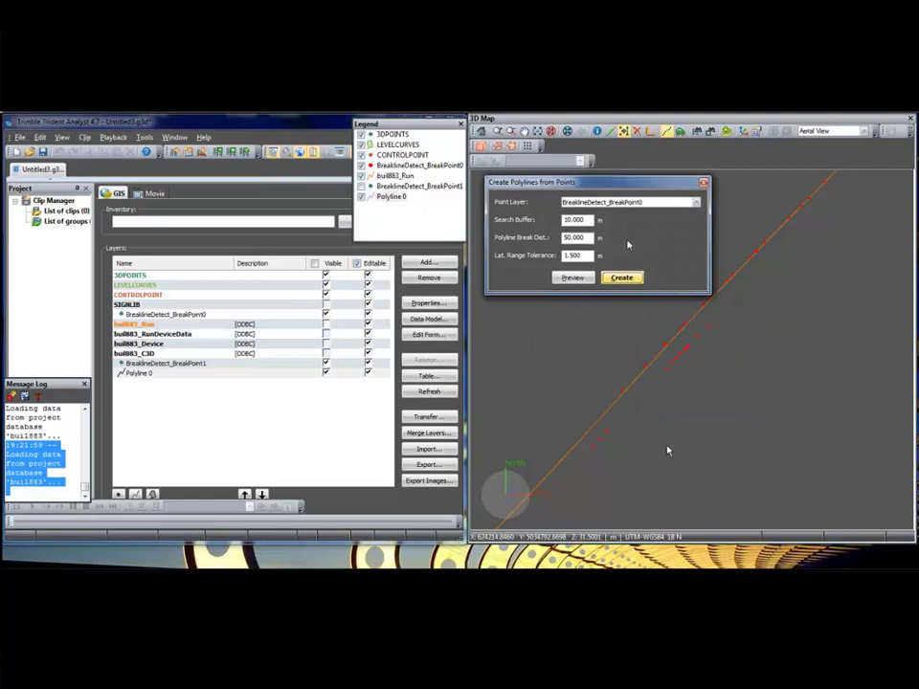
Step: Set the lateral range tolerance to 1 m with BreaklineDetect_BreakPoint0 as the point layer, and preview the polylines
{"action": "left_click", "coordinate": [591, 255]}
{"action": "key", "text": "BackSpace"}
{"action": "key", "text": "BackSpace"}
{"action": "key", "text": "BackSpace"}
{"action": "key", "text": "BackSpace"}
{"action": "left_click", "coordinate": [696, 203]}
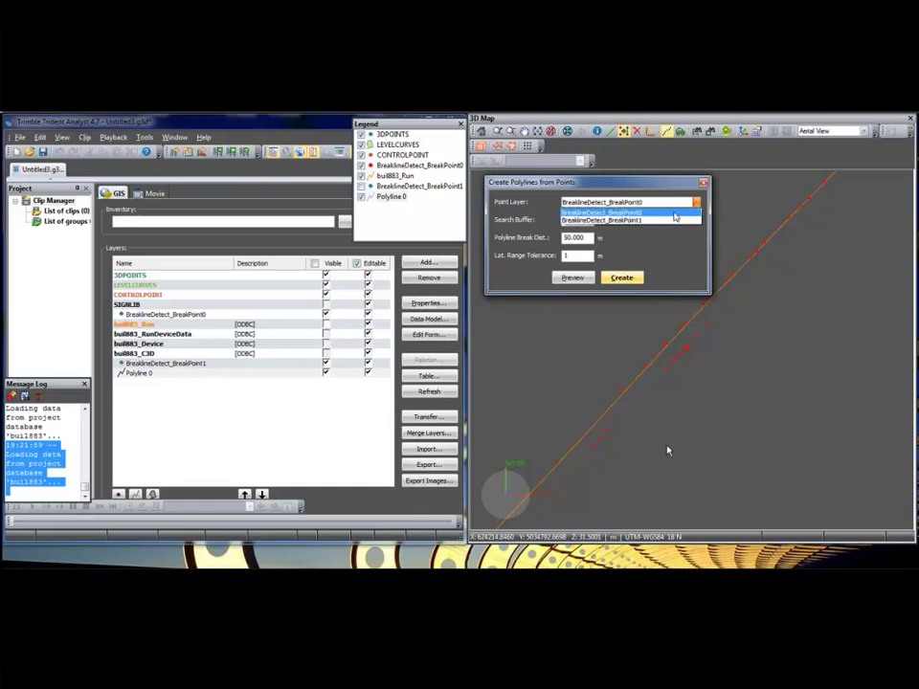
{"action": "left_click", "coordinate": [674, 213]}
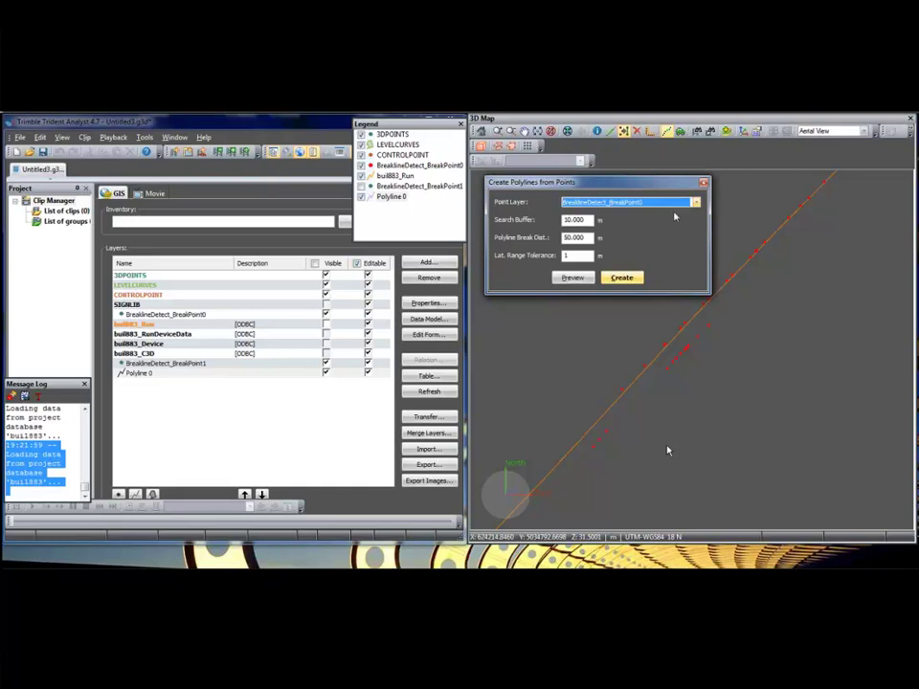
{"action": "left_click", "coordinate": [446, 170]}
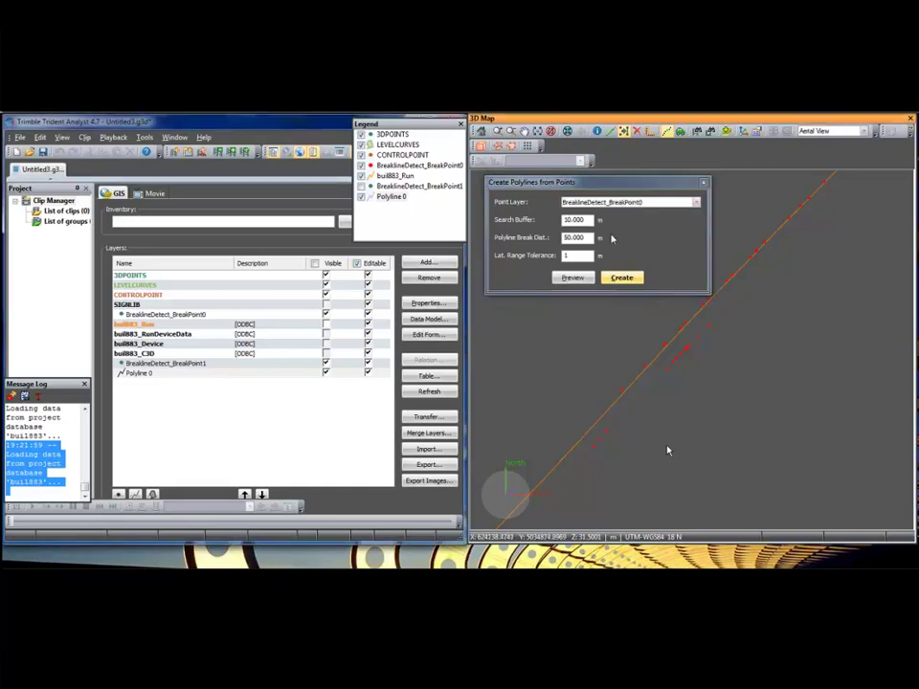
{"action": "left_click", "coordinate": [572, 278]}
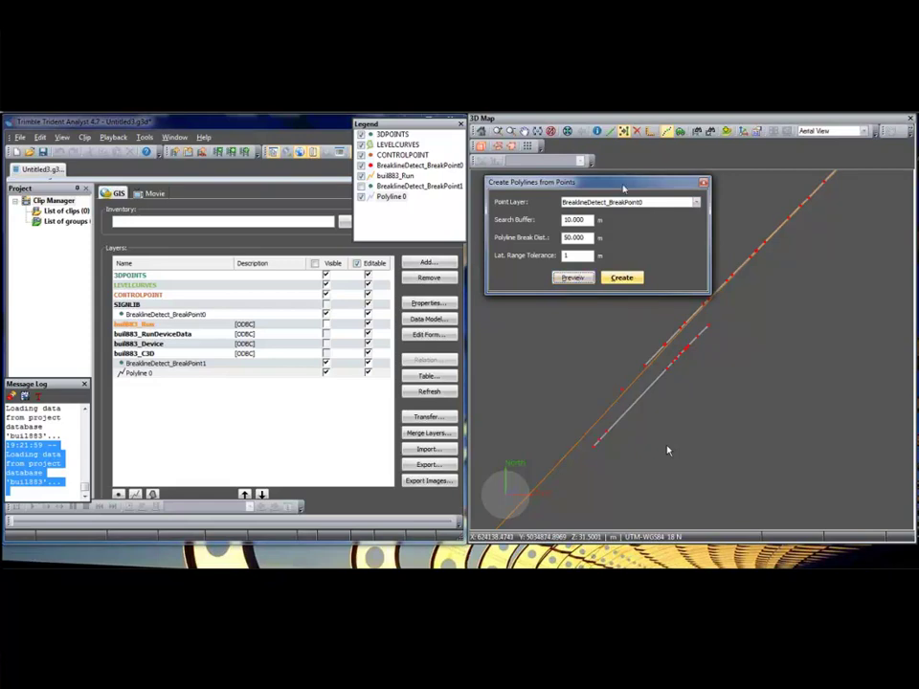
Step: Try a lateral range tolerance of 1.5 m and preview the polylines again
{"action": "left_click", "coordinate": [578, 256]}
{"action": "type", "text": "."}
{"action": "type", "text": ".5"}
{"action": "left_click", "coordinate": [572, 278]}
{"action": "left_click", "coordinate": [576, 279]}
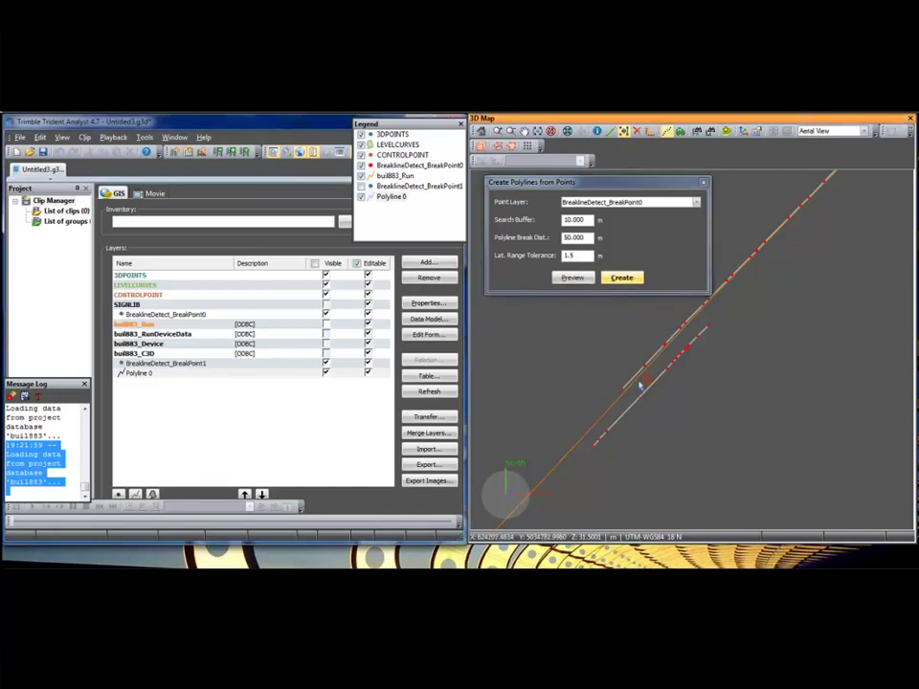
Step: Return the lateral range tolerance to 1 m and refresh the polyline preview
{"action": "left_click", "coordinate": [580, 257]}
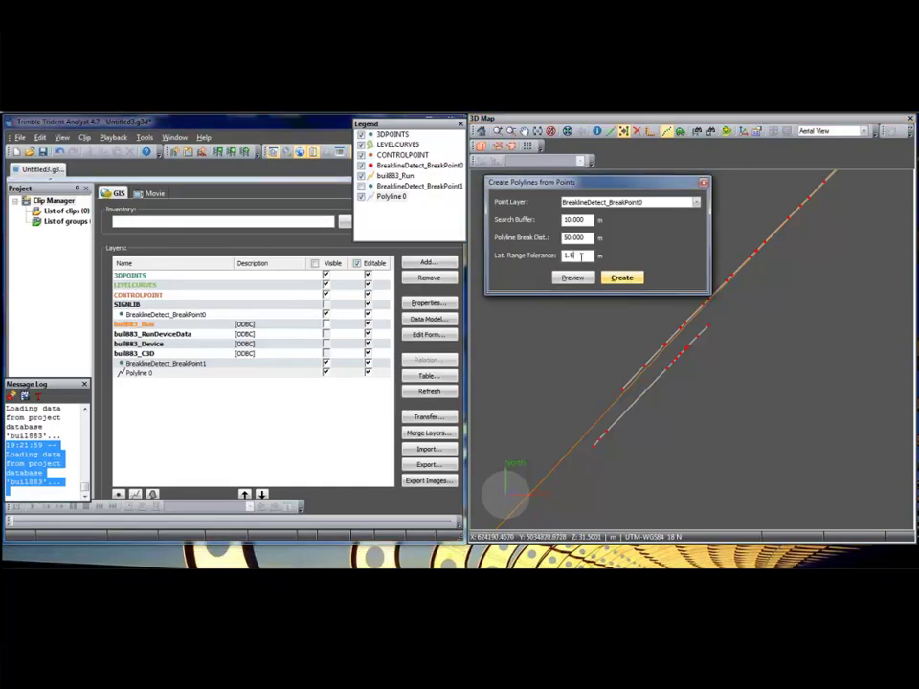
{"action": "key", "text": "BackSpace"}
{"action": "key", "text": "BackSpace"}
{"action": "left_click", "coordinate": [578, 279]}
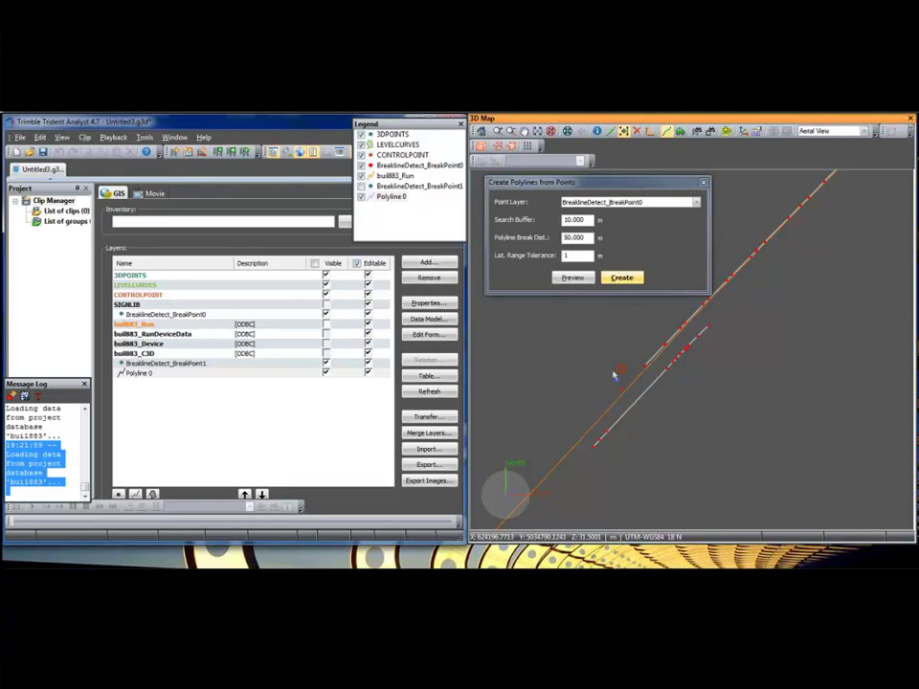
Step: Set the lateral range tolerance to 1.5 m and refresh the polyline preview
{"action": "left_click", "coordinate": [572, 255]}
{"action": "type", "text": ".5"}
{"action": "left_click", "coordinate": [573, 278]}
Step: Delete the clustered stray break points on the line southeast of the run and preview the polylines again
{"action": "scroll", "coordinate": [718, 329], "scroll_direction": "up", "scroll_amount": 2}
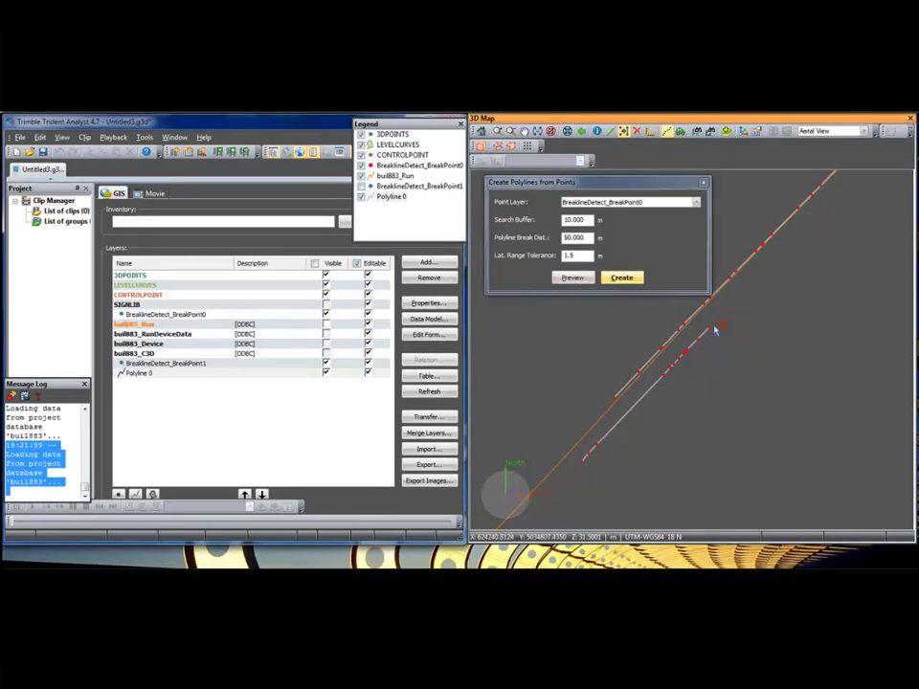
{"action": "scroll", "coordinate": [714, 329], "scroll_direction": "up", "scroll_amount": 2}
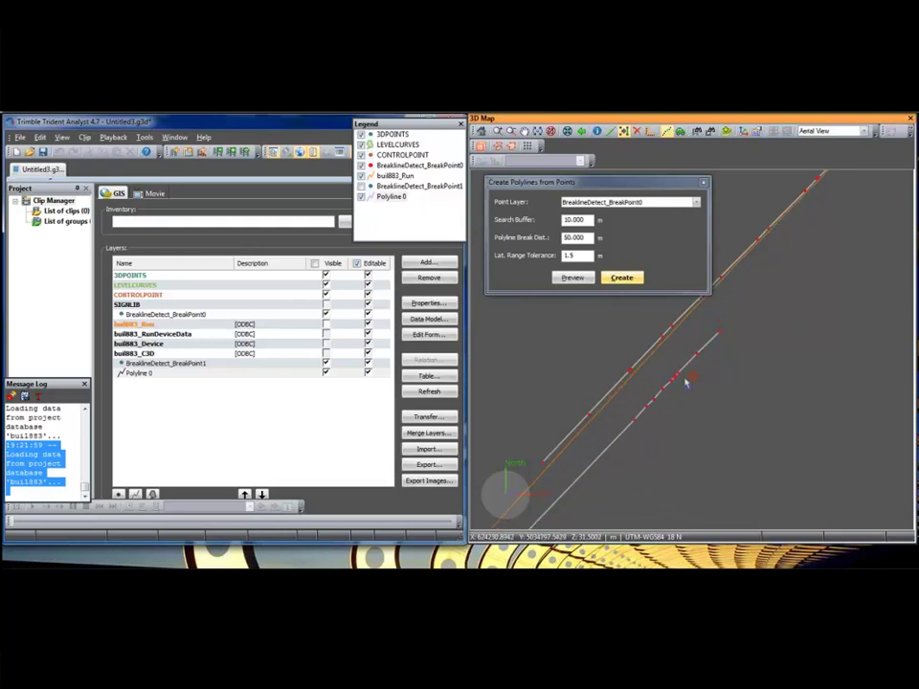
{"action": "scroll", "coordinate": [685, 381], "scroll_direction": "up", "scroll_amount": 1}
{"action": "scroll", "coordinate": [676, 385], "scroll_direction": "up", "scroll_amount": 2}
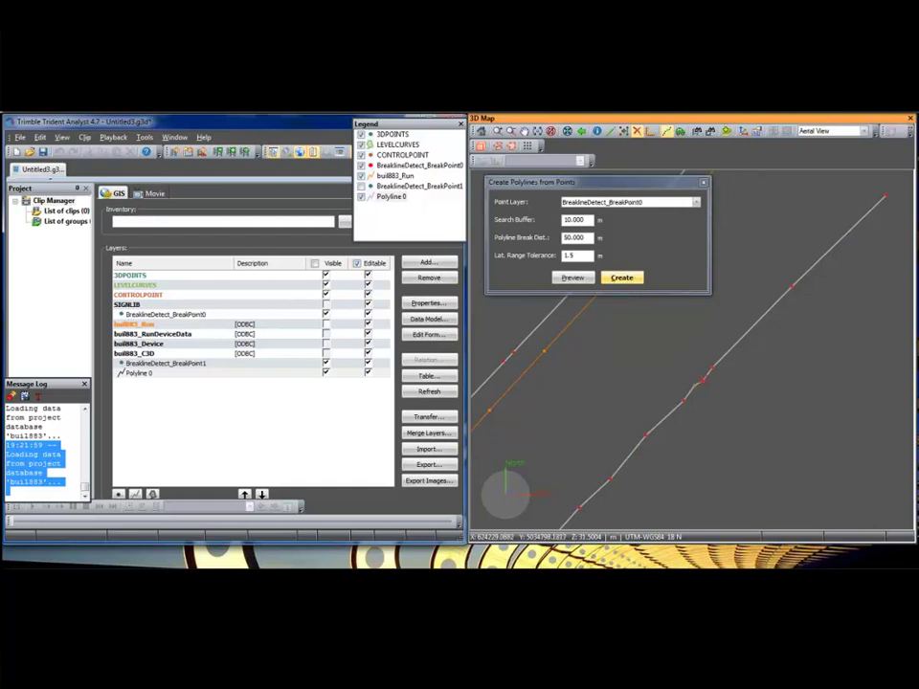
{"action": "left_click", "coordinate": [572, 278]}
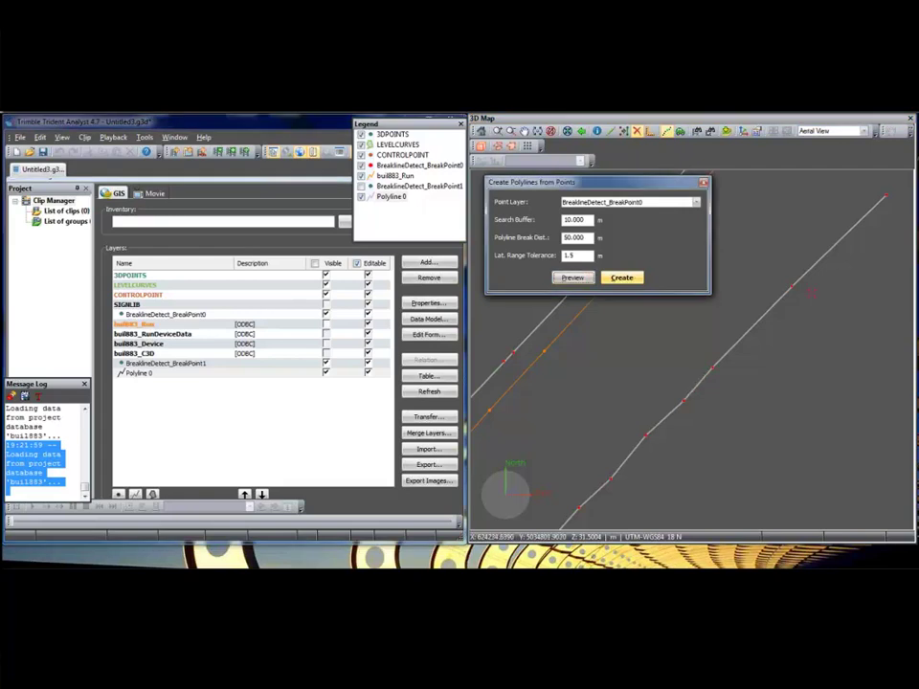
Step: Add four break points on the BreaklineDetect_BreakPoint0 layer beyond the northeastern end of the southeast line
{"action": "middle_click_drag", "start_coordinate": [811, 236], "coordinate": [661, 393]}
{"action": "middle_click_drag", "start_coordinate": [776, 313], "coordinate": [624, 413]}
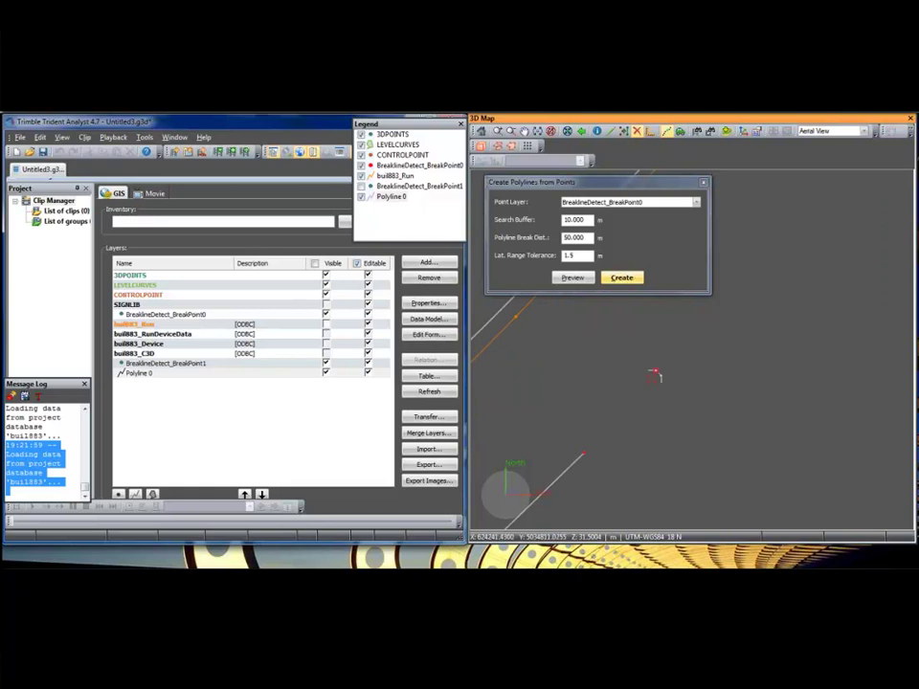
{"action": "left_click", "coordinate": [421, 166]}
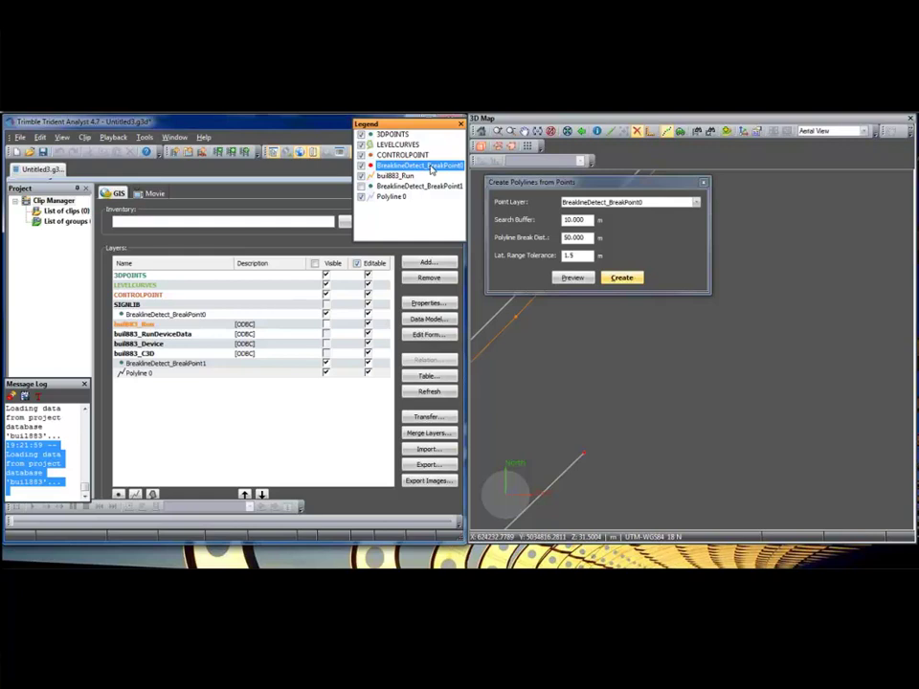
{"action": "left_click", "coordinate": [609, 131]}
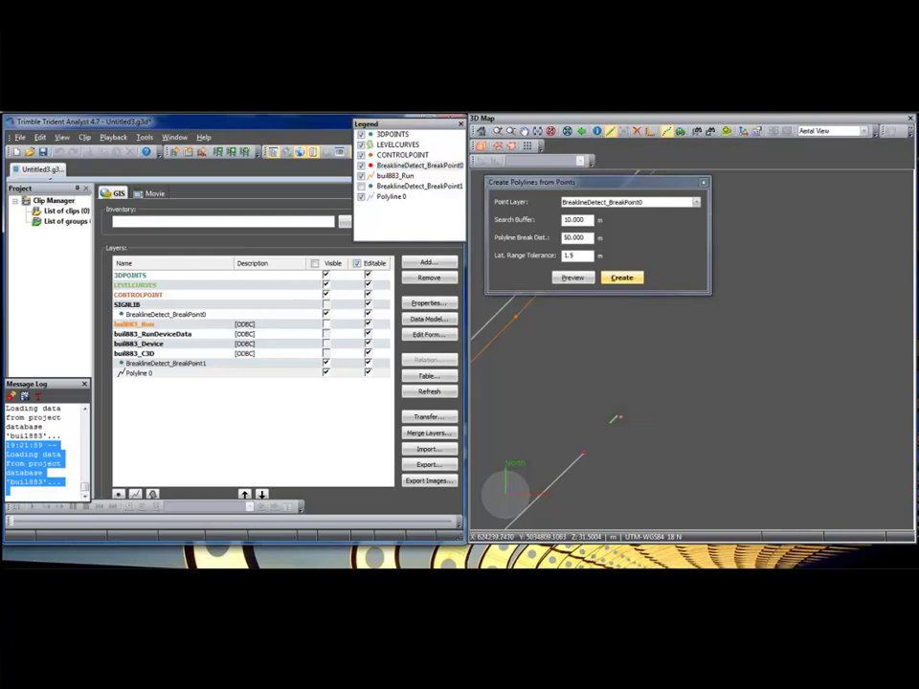
{"action": "left_click", "coordinate": [612, 419]}
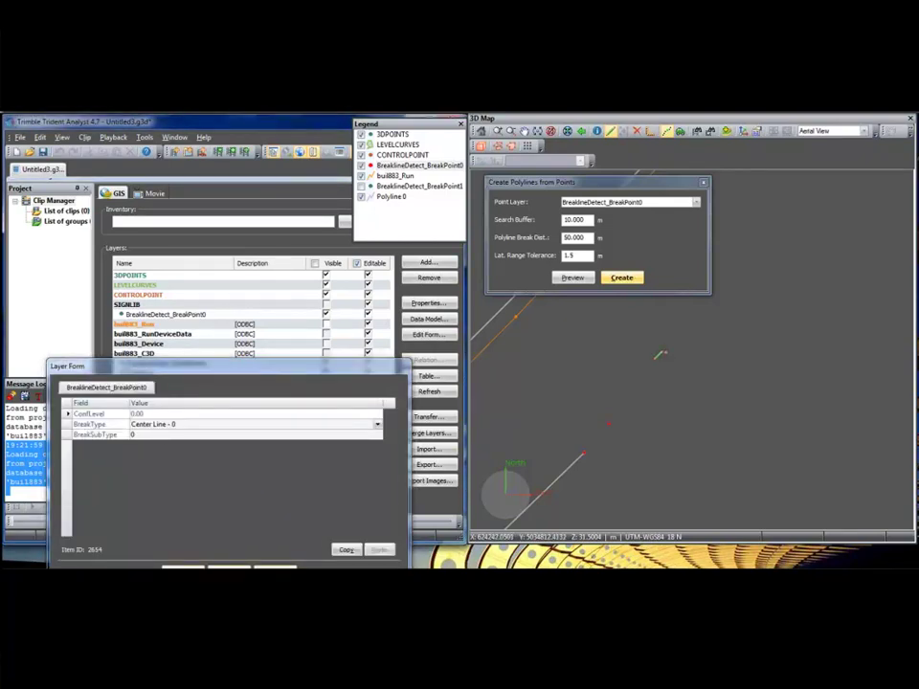
{"action": "left_click", "coordinate": [659, 355]}
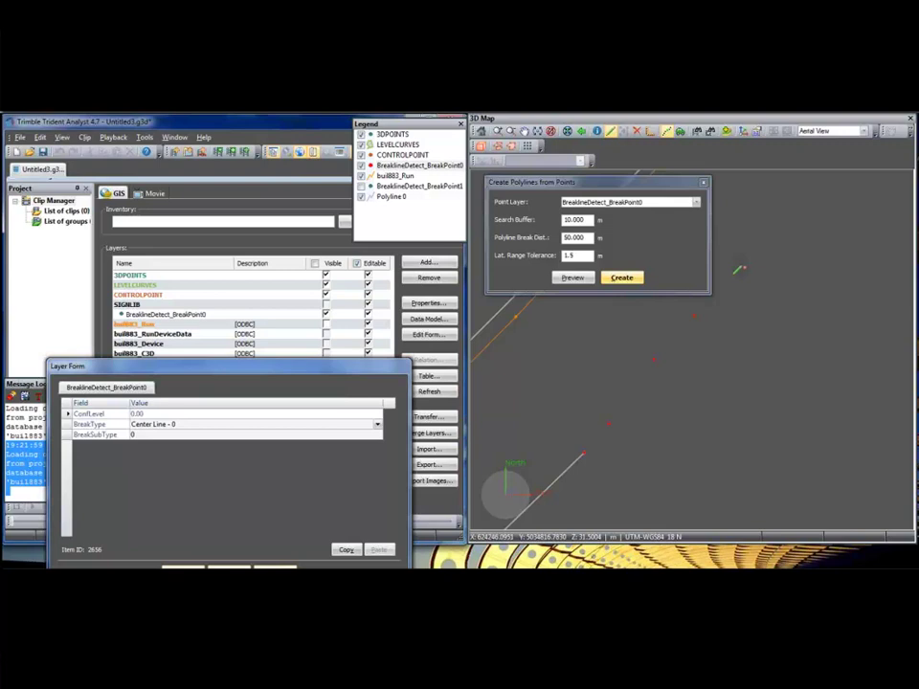
{"action": "left_click", "coordinate": [738, 270]}
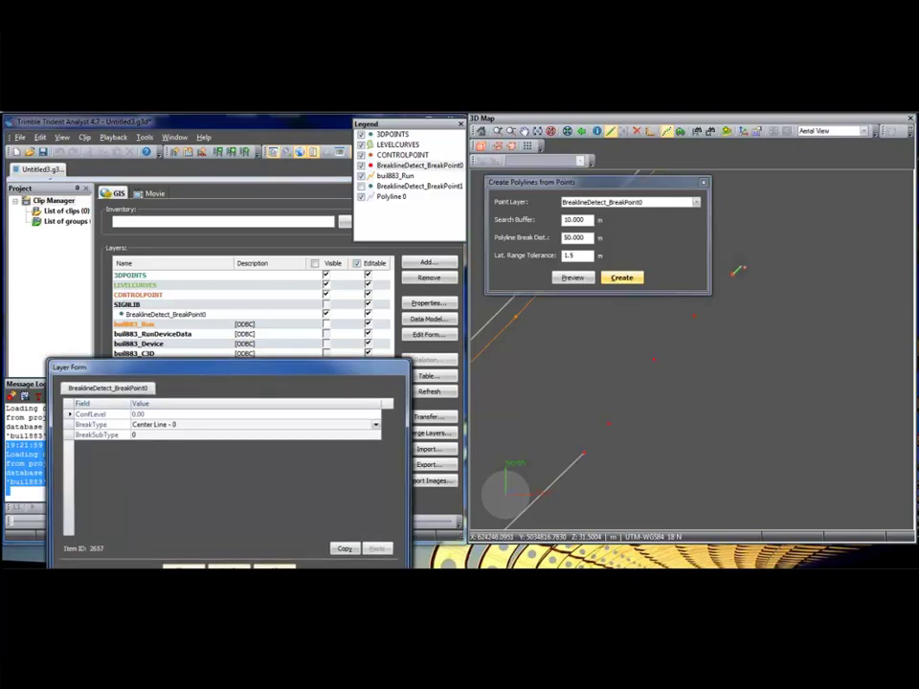
Step: Preview the polylines with the added break points and create them on the Polyline 0 layer
{"action": "left_click", "coordinate": [573, 277]}
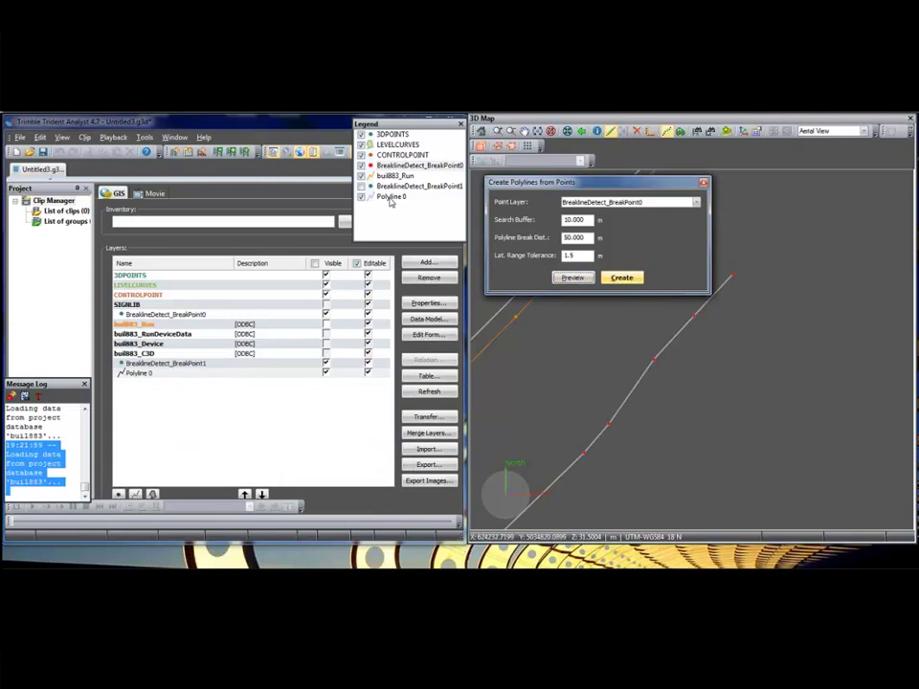
{"action": "left_click", "coordinate": [621, 277]}
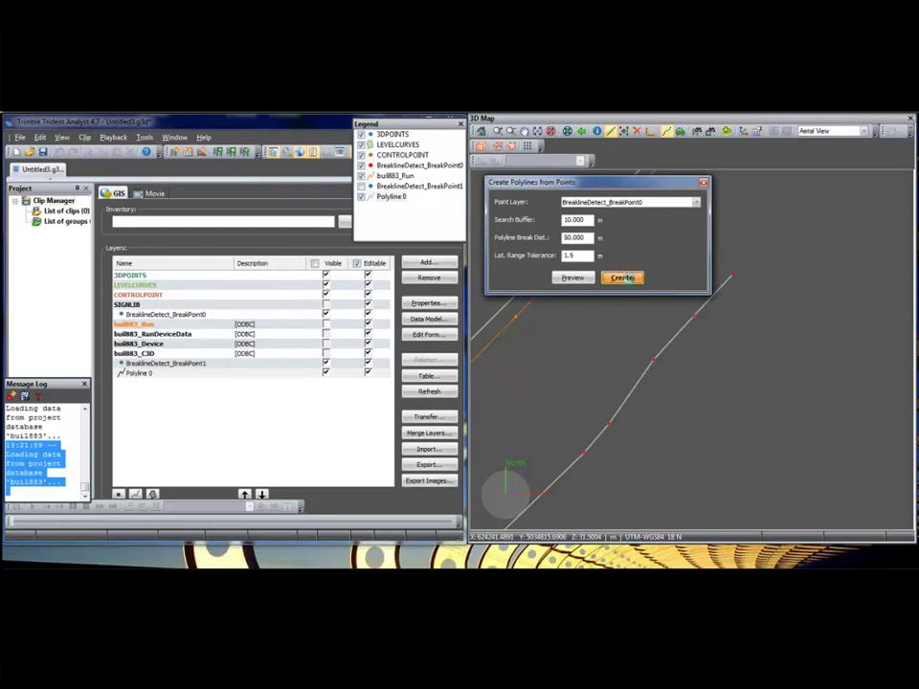
{"action": "left_click", "coordinate": [622, 277]}
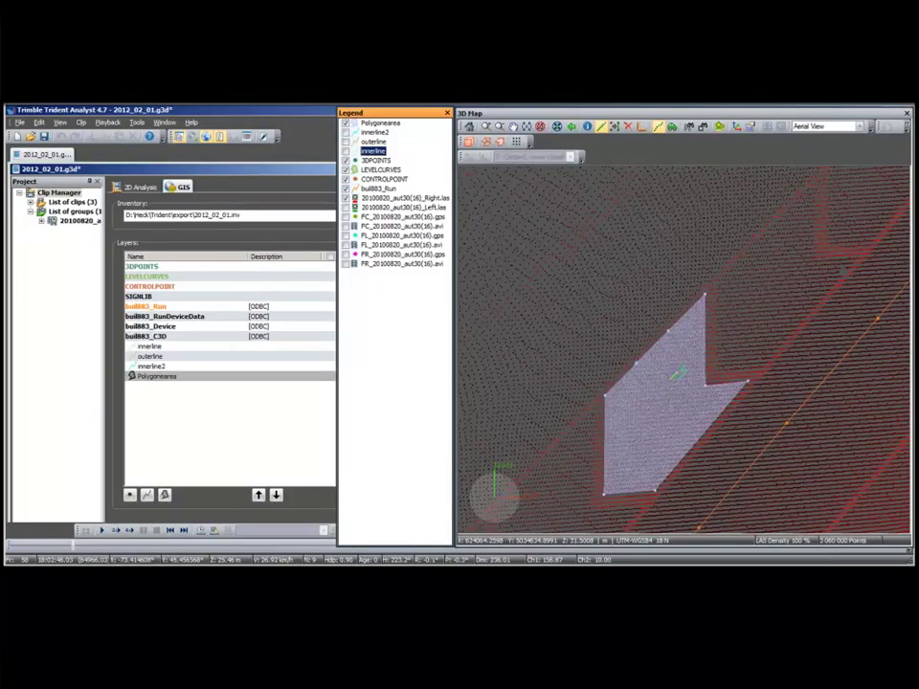
Step: Rename the Polyline 0 layer of the 2012_02_01 project as innerline
{"action": "right_click", "coordinate": [157, 349]}
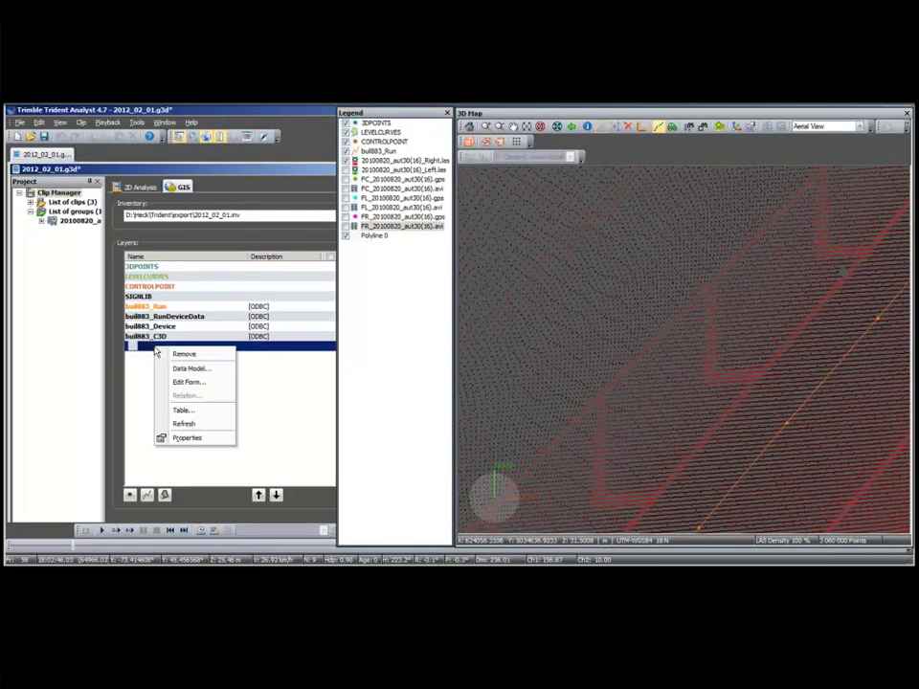
{"action": "left_click", "coordinate": [185, 438]}
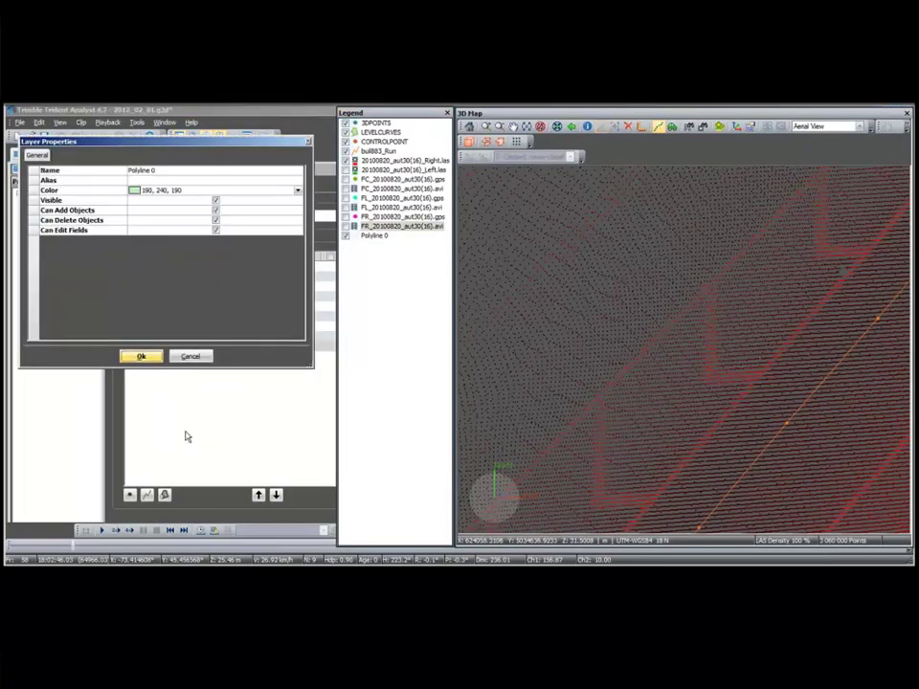
{"action": "left_click", "coordinate": [185, 171]}
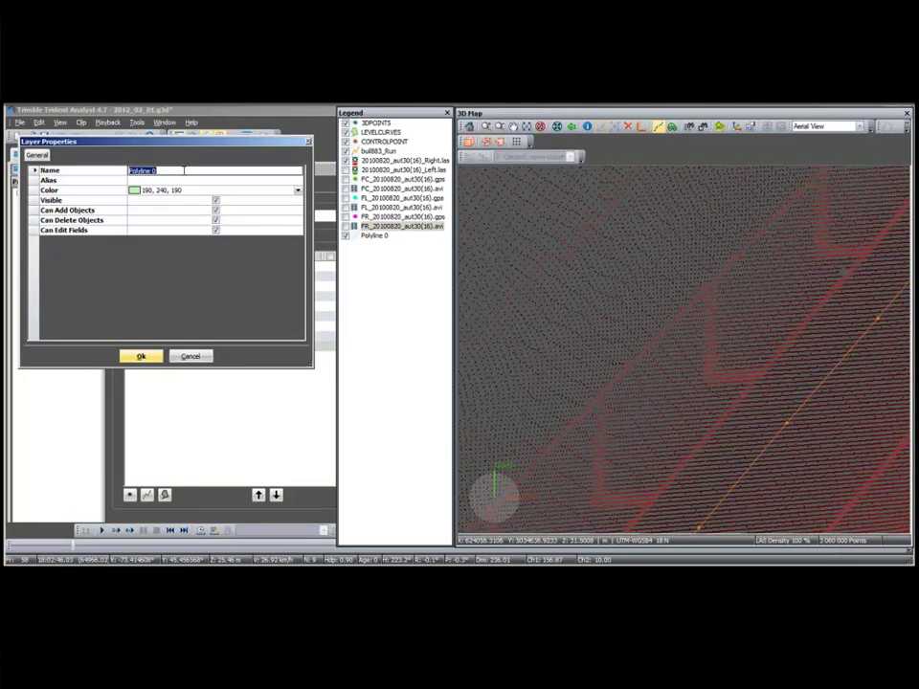
{"action": "type", "text": "n"}
{"action": "type", "text": "nner"}
{"action": "type", "text": "lin"}
{"action": "type", "text": "e"}
{"action": "key", "text": "Return"}
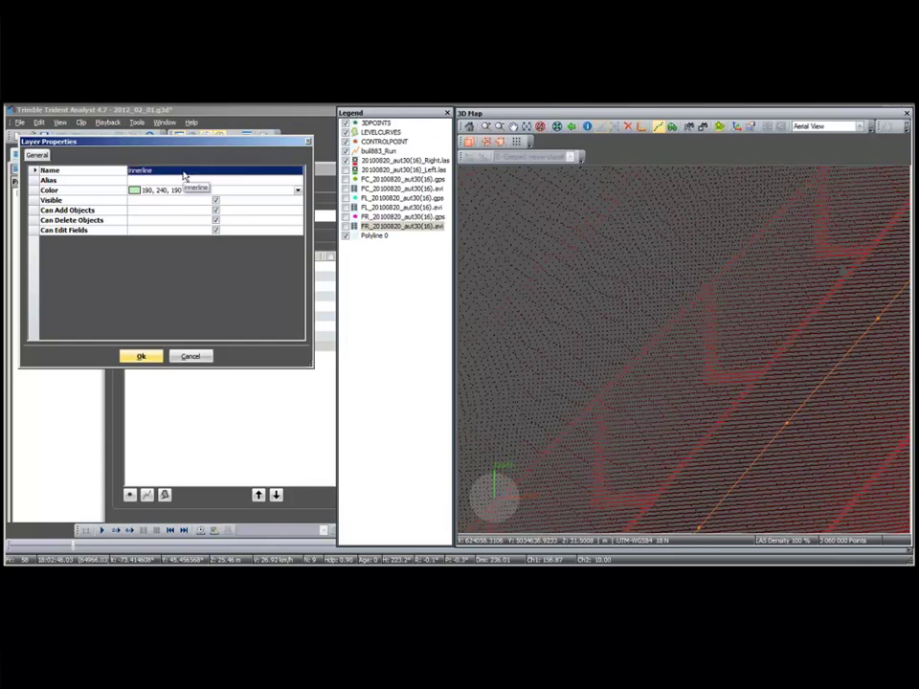
{"action": "left_click", "coordinate": [141, 356]}
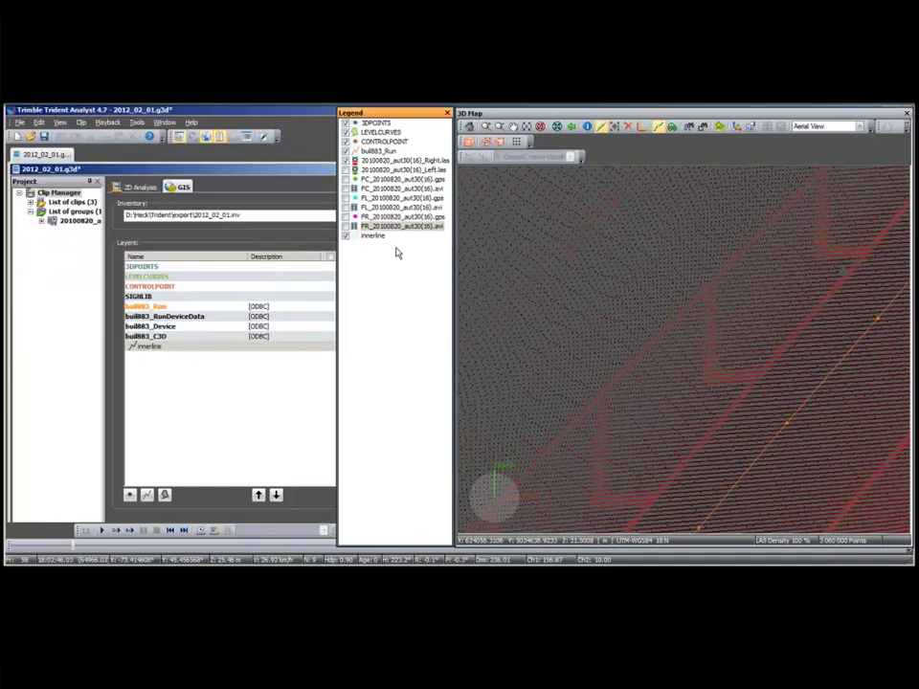
Step: Move the innerline layer to the first place in the legend
{"action": "left_click", "coordinate": [372, 235]}
{"action": "right_click", "coordinate": [377, 236]}
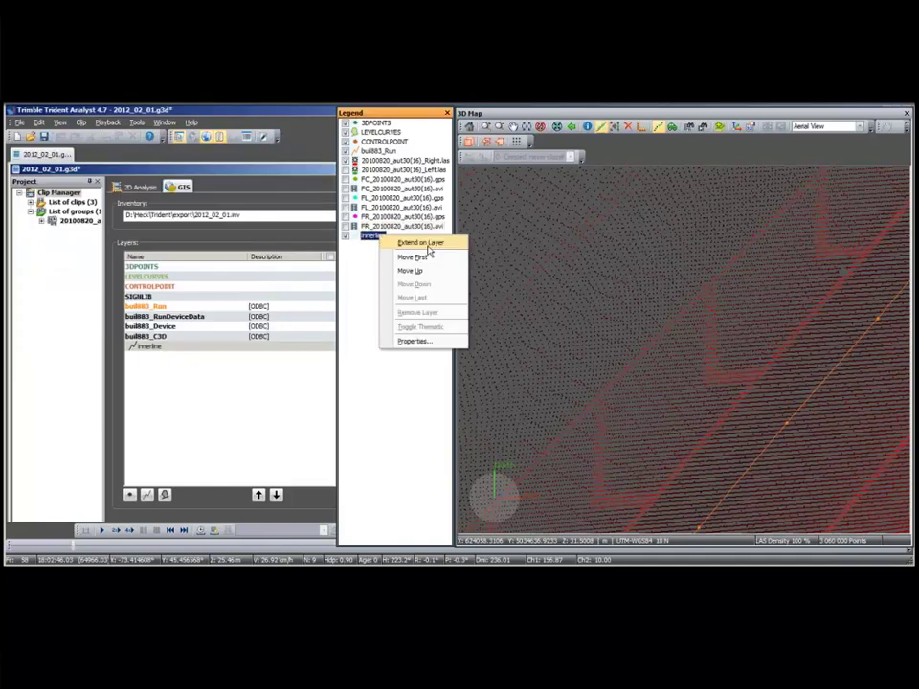
{"action": "left_click", "coordinate": [424, 258]}
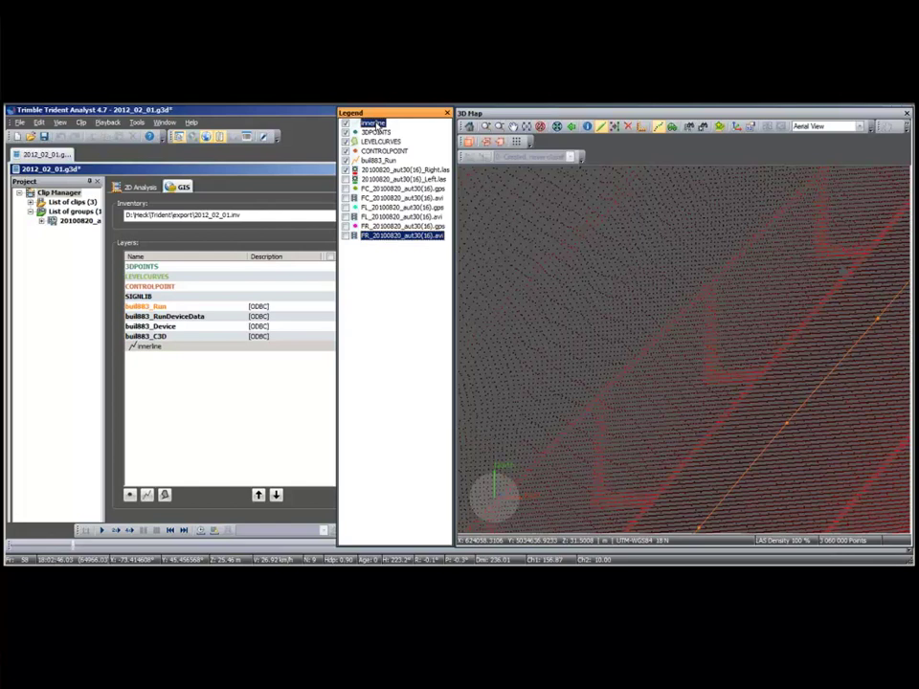
Step: Draw a polyline on the innerline layer along the road's marked edge, following the narrow V-shaped marking and continuing northeast to the next one
{"action": "left_click", "coordinate": [602, 128]}
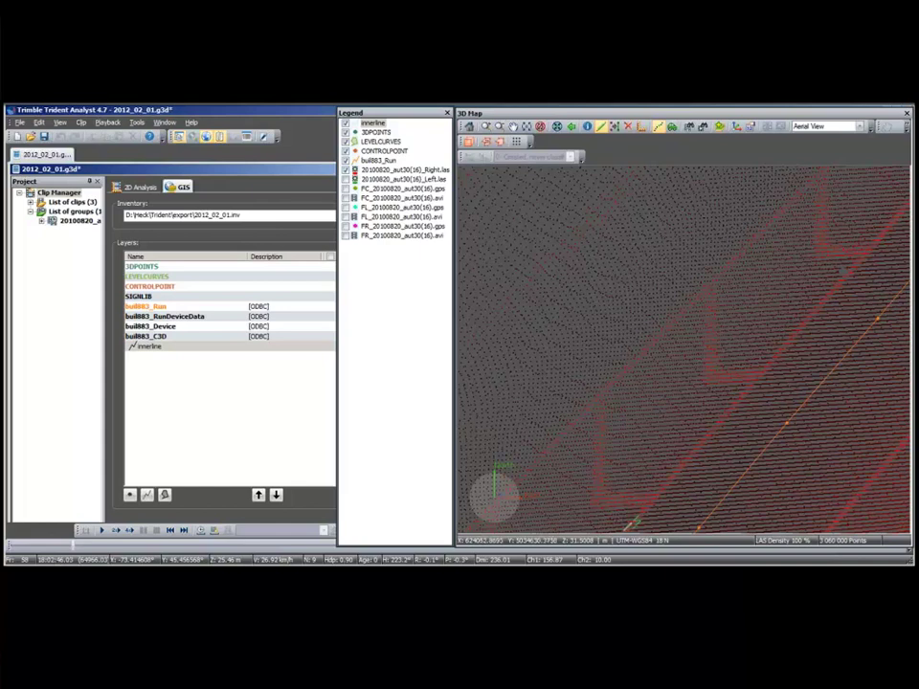
{"action": "left_click", "coordinate": [629, 523]}
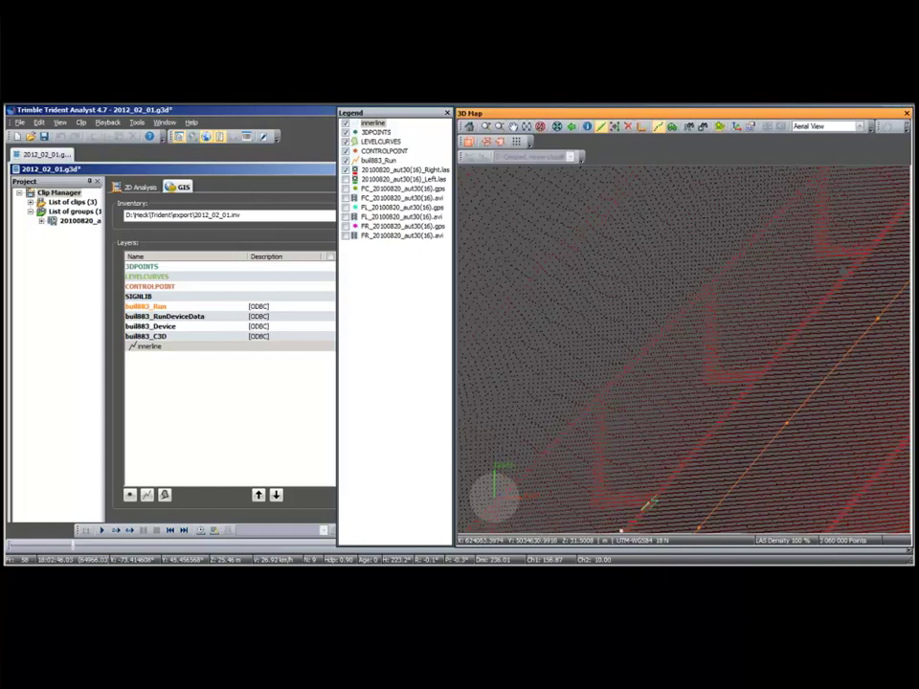
{"action": "left_click", "coordinate": [642, 504]}
{"action": "left_click", "coordinate": [655, 490]}
{"action": "left_click", "coordinate": [747, 380]}
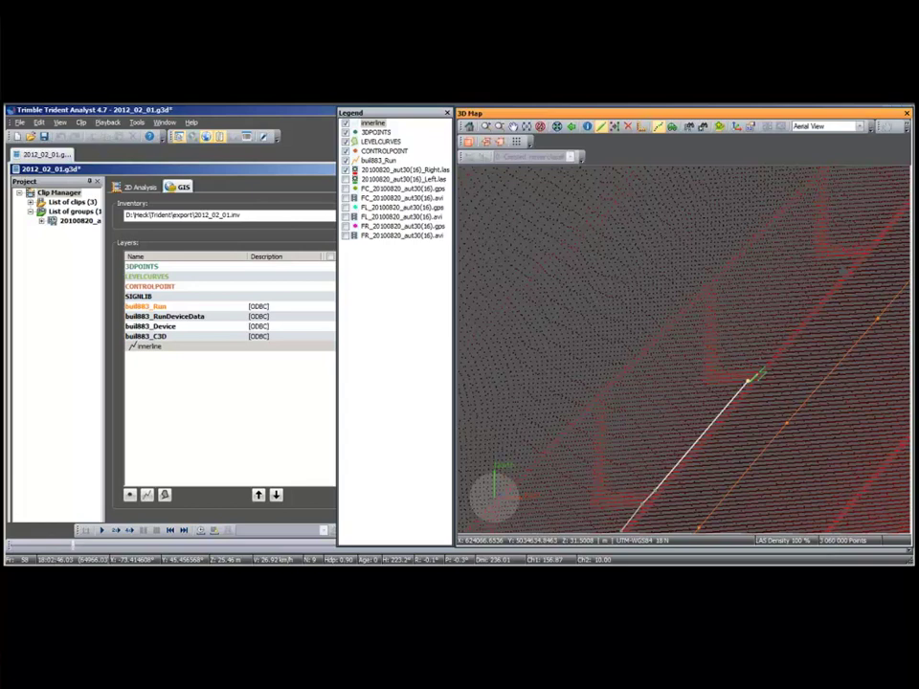
{"action": "left_click", "coordinate": [705, 386]}
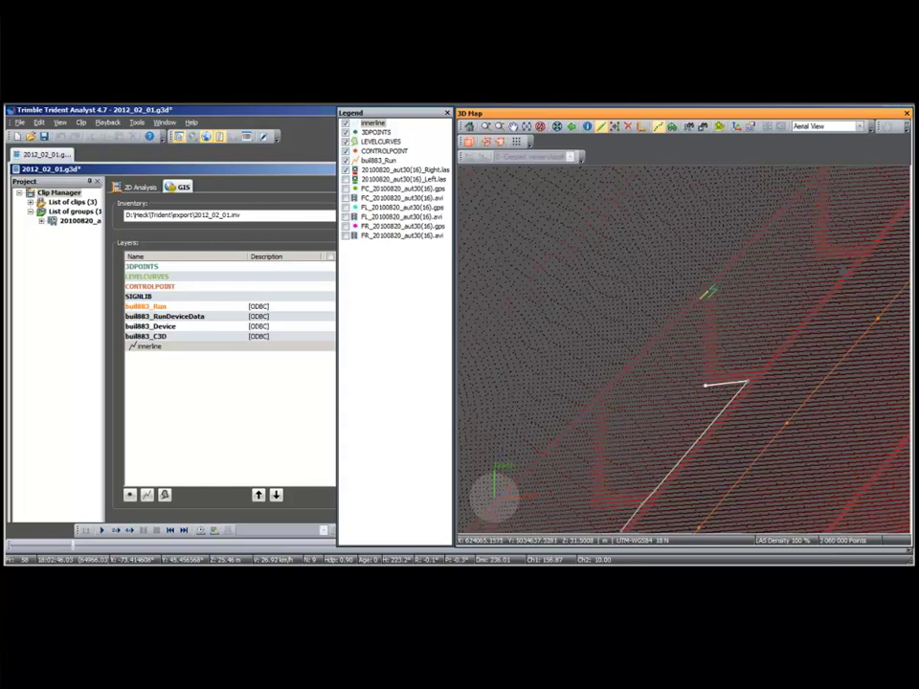
{"action": "left_click", "coordinate": [698, 299]}
{"action": "key", "text": "BackSpace"}
{"action": "left_click", "coordinate": [707, 293]}
{"action": "left_click", "coordinate": [716, 282]}
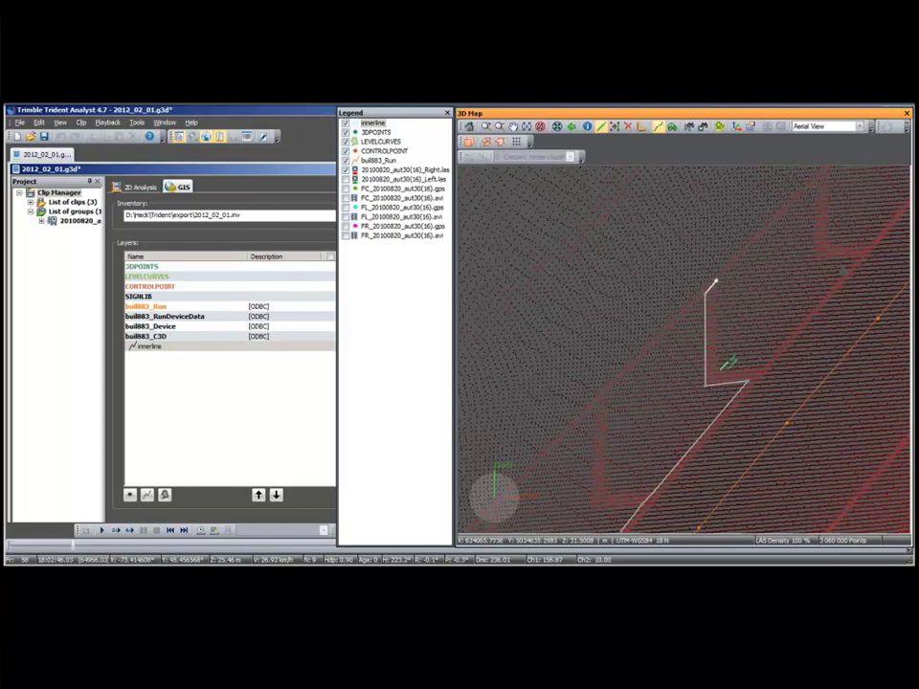
{"action": "left_click", "coordinate": [718, 369]}
{"action": "left_click", "coordinate": [760, 367]}
{"action": "left_click", "coordinate": [857, 254]}
{"action": "right_click", "coordinate": [858, 254]}
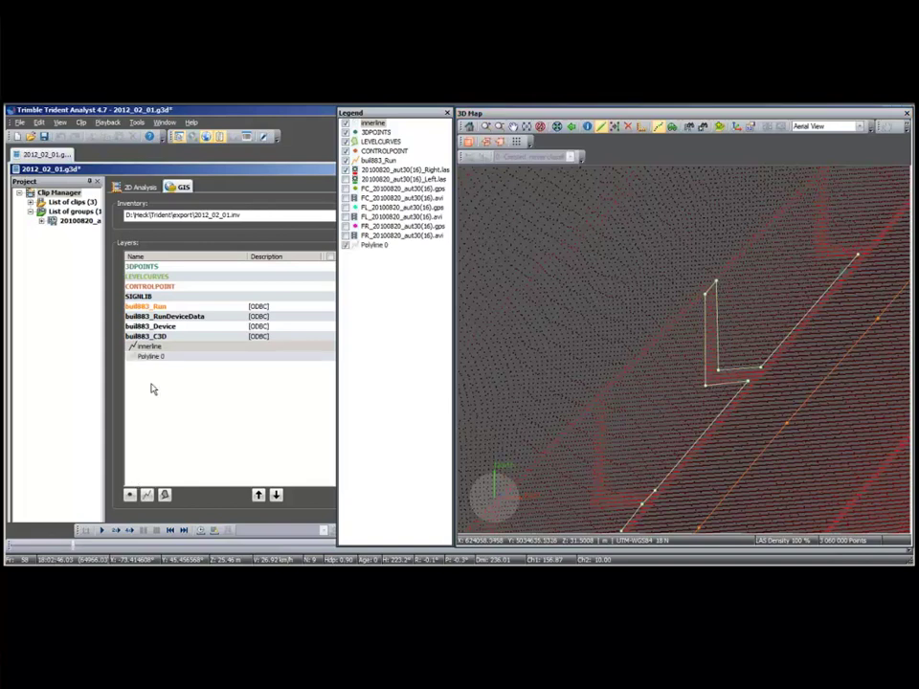
Step: Rename the new Polyline 0 layer as outerline
{"action": "right_click", "coordinate": [157, 357]}
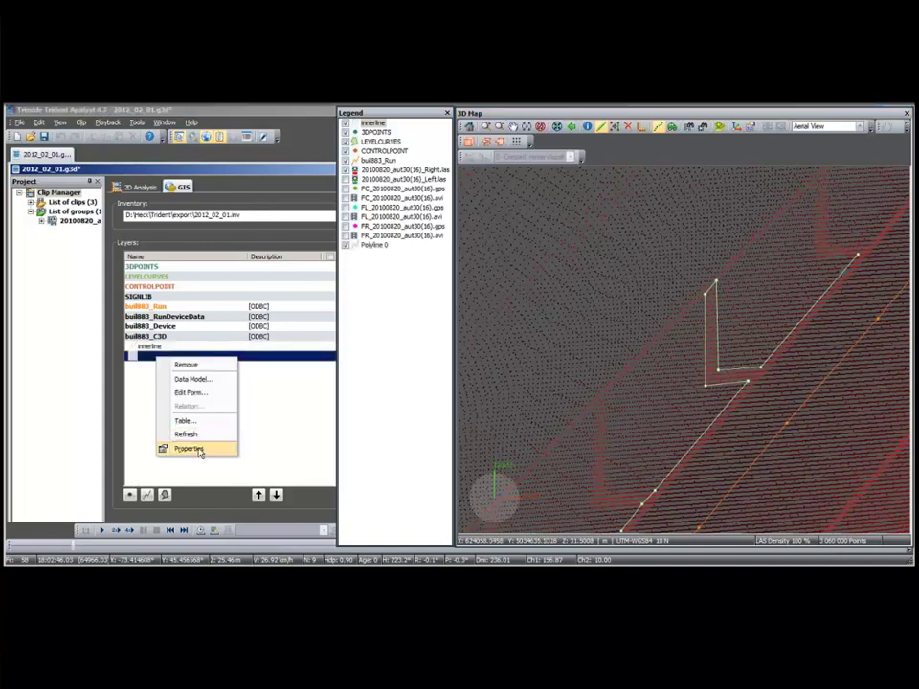
{"action": "left_click", "coordinate": [189, 449]}
{"action": "left_click", "coordinate": [167, 171]}
{"action": "type", "text": "outer"}
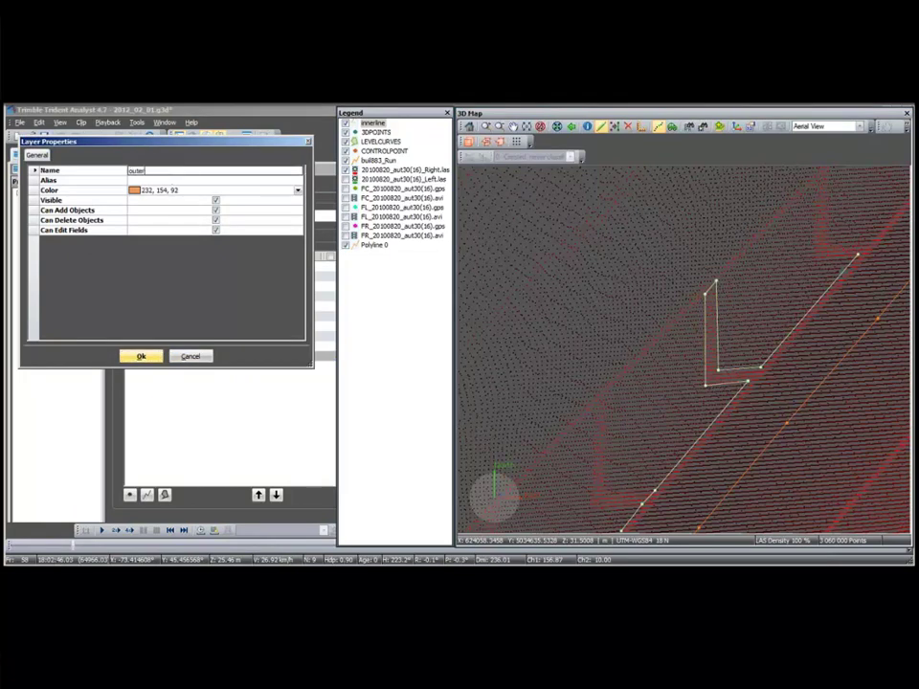
{"action": "type", "text": "line"}
{"action": "left_click", "coordinate": [140, 356]}
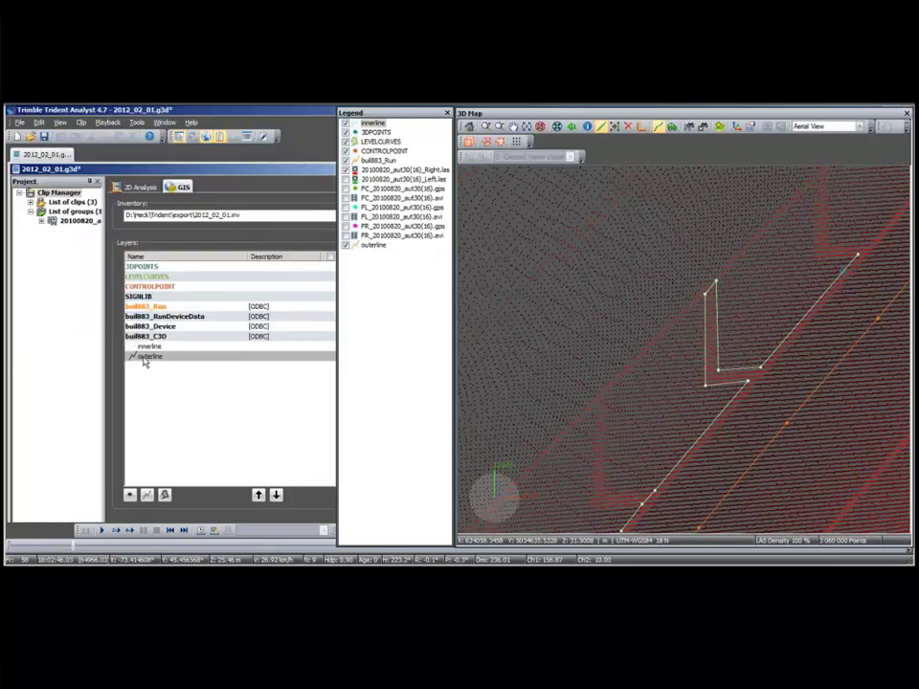
Step: Move the outerline layer to the first place in the legend
{"action": "left_click", "coordinate": [372, 246]}
{"action": "right_click", "coordinate": [372, 246]}
{"action": "left_click", "coordinate": [413, 268]}
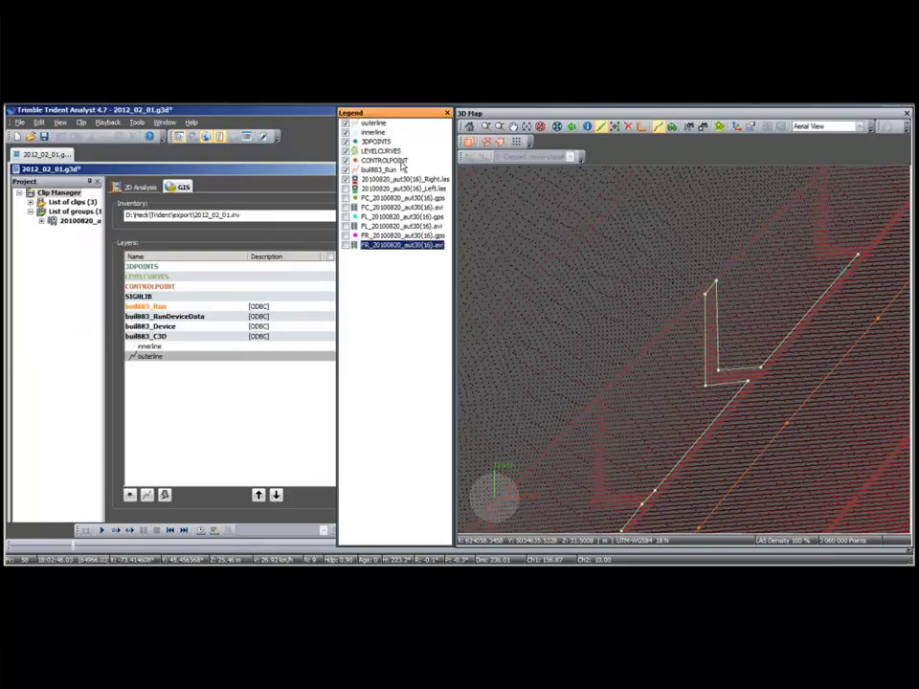
Step: Start a shifted copy of the innerline polyline on the outerline layer with a 0.2 m horizontal shift and preview it
{"action": "left_click", "coordinate": [375, 123]}
{"action": "left_click", "coordinate": [602, 127]}
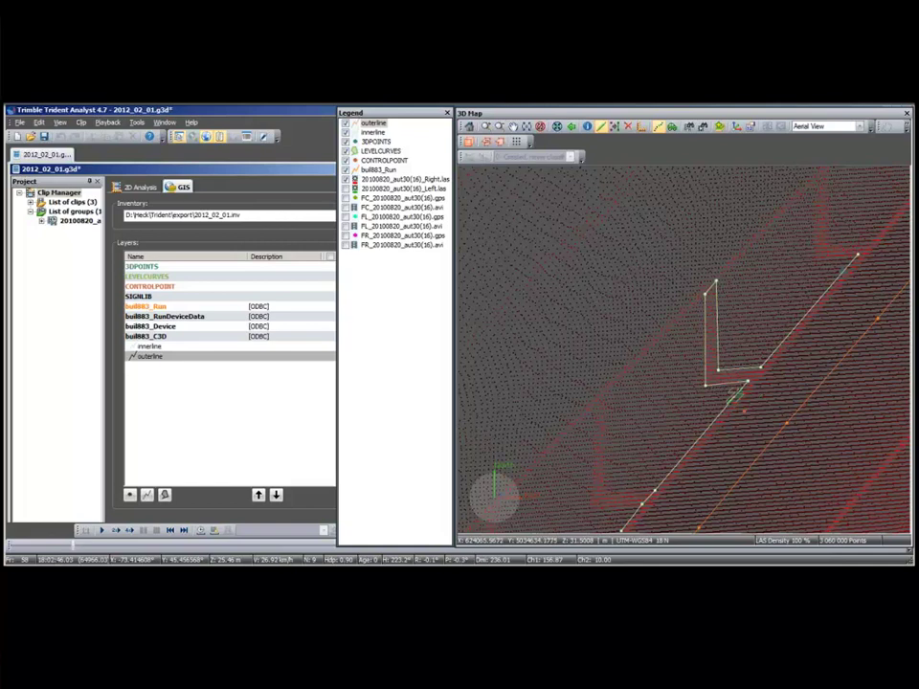
{"action": "left_click", "coordinate": [727, 407]}
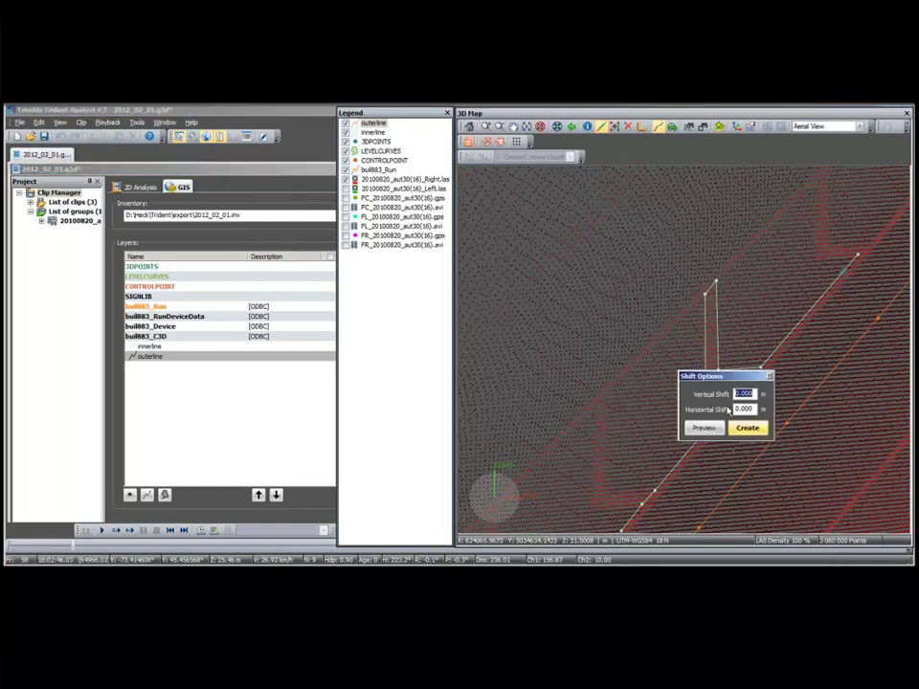
{"action": "left_click", "coordinate": [744, 409]}
{"action": "type", "text": "2"}
{"action": "left_click_drag", "start_coordinate": [734, 380], "coordinate": [568, 278]}
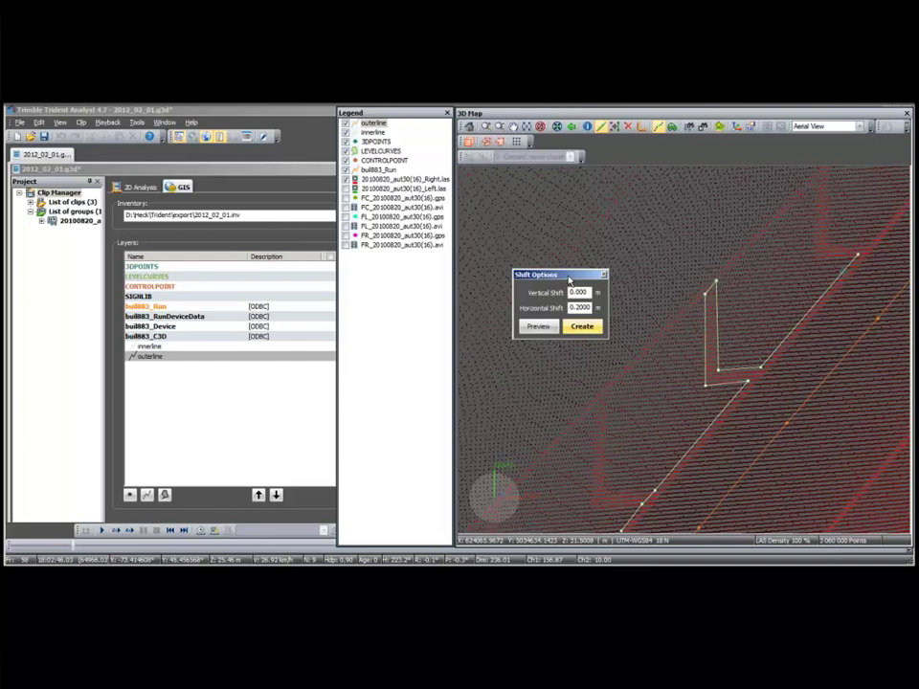
{"action": "left_click", "coordinate": [549, 327]}
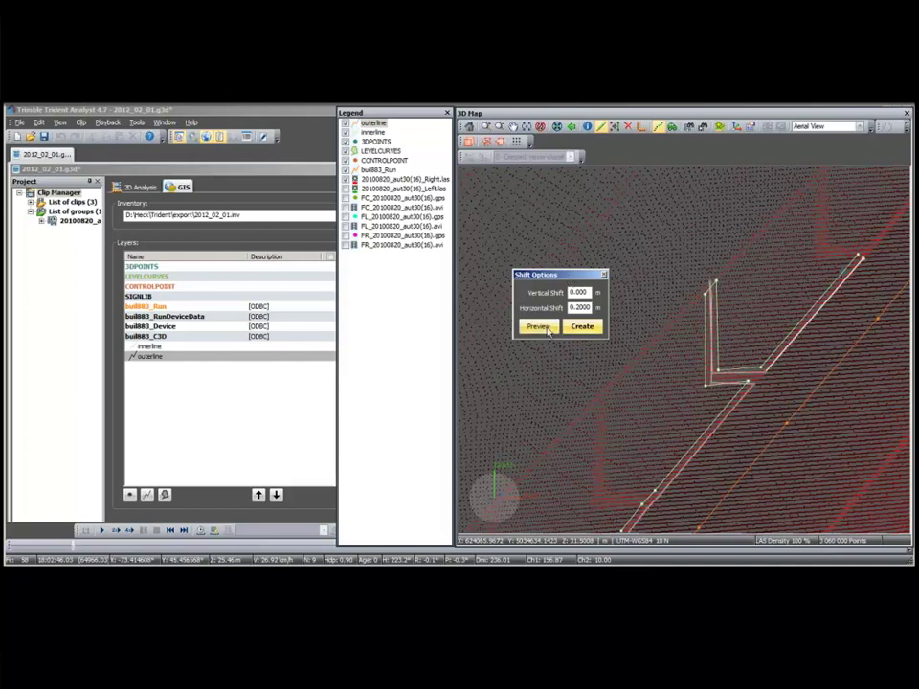
Step: Try a horizontal shift of -0.2 m for the polyline copy and preview it
{"action": "left_click", "coordinate": [571, 307]}
{"action": "type", "text": "-"}
{"action": "left_click", "coordinate": [539, 327]}
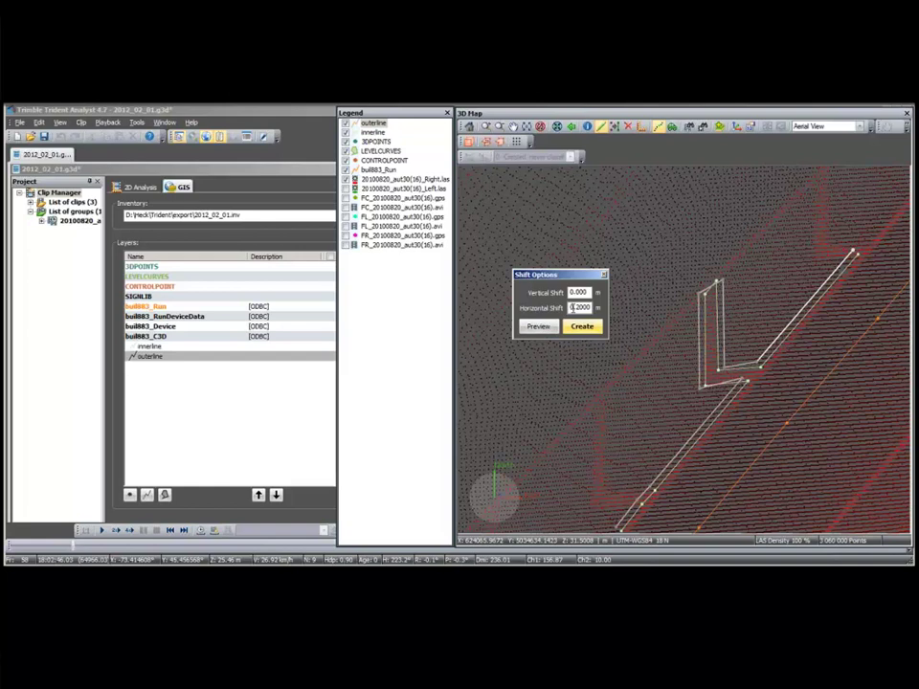
Step: Create the shifted innerline copy on the outerline layer with a 0.25 m horizontal shift and check it by toggling the outerline layer's visibility
{"action": "left_click", "coordinate": [537, 327]}
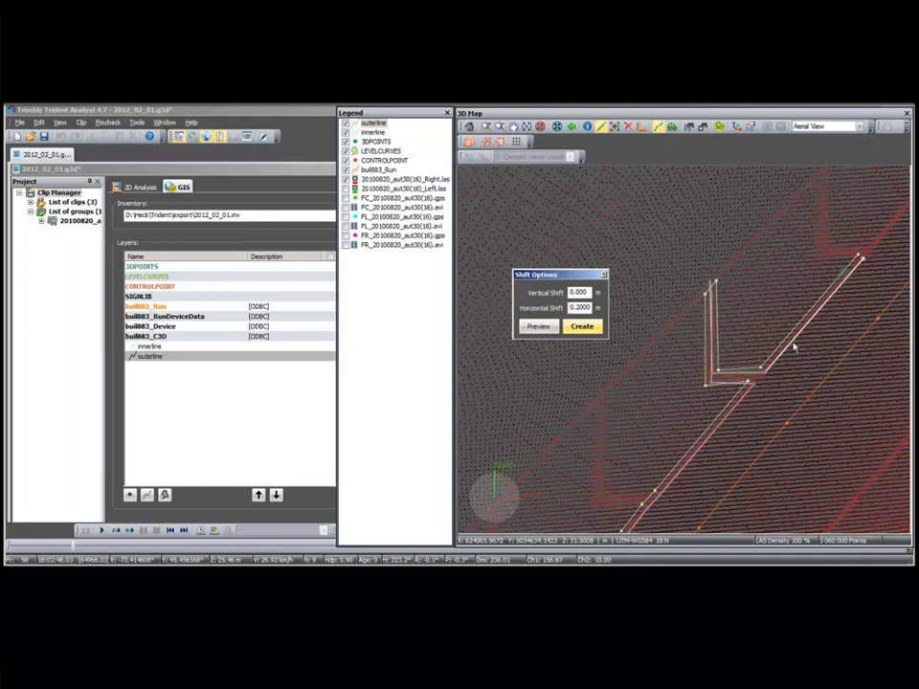
{"action": "left_click", "coordinate": [579, 308]}
{"action": "type", "text": "5"}
{"action": "left_click", "coordinate": [537, 326]}
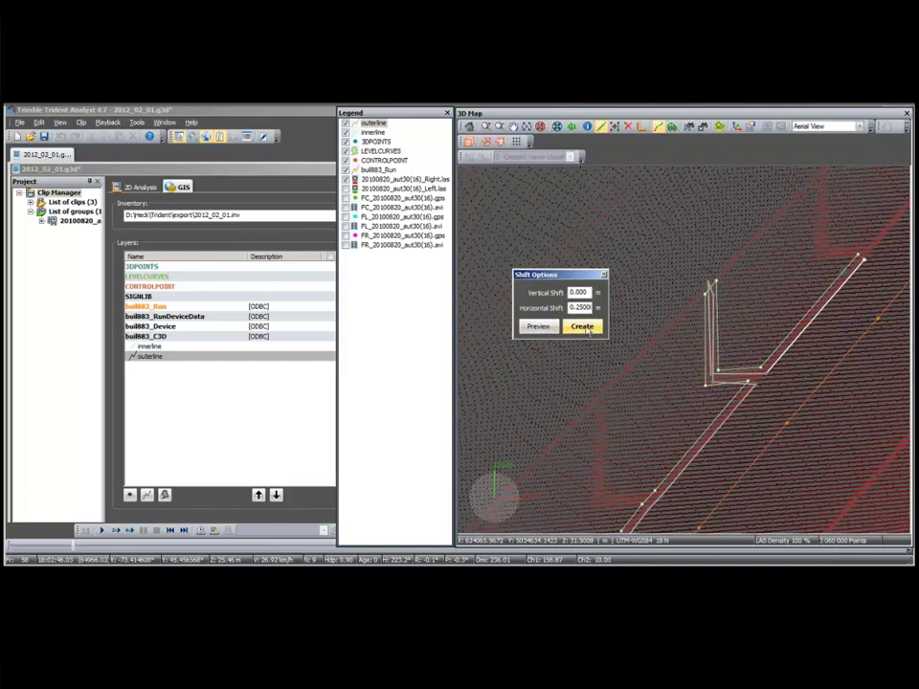
{"action": "left_click", "coordinate": [584, 327]}
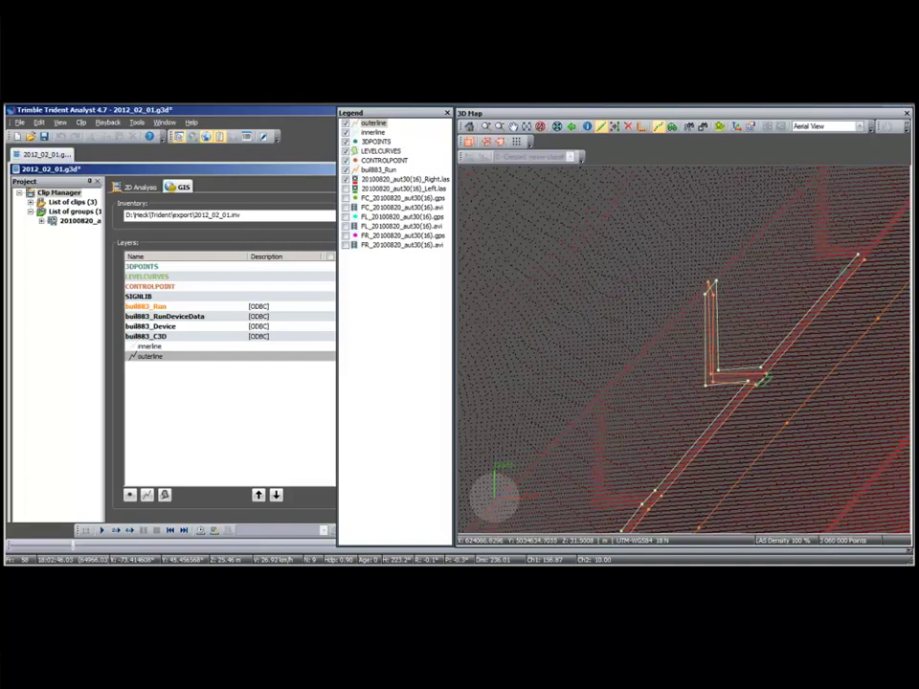
{"action": "left_click", "coordinate": [347, 125]}
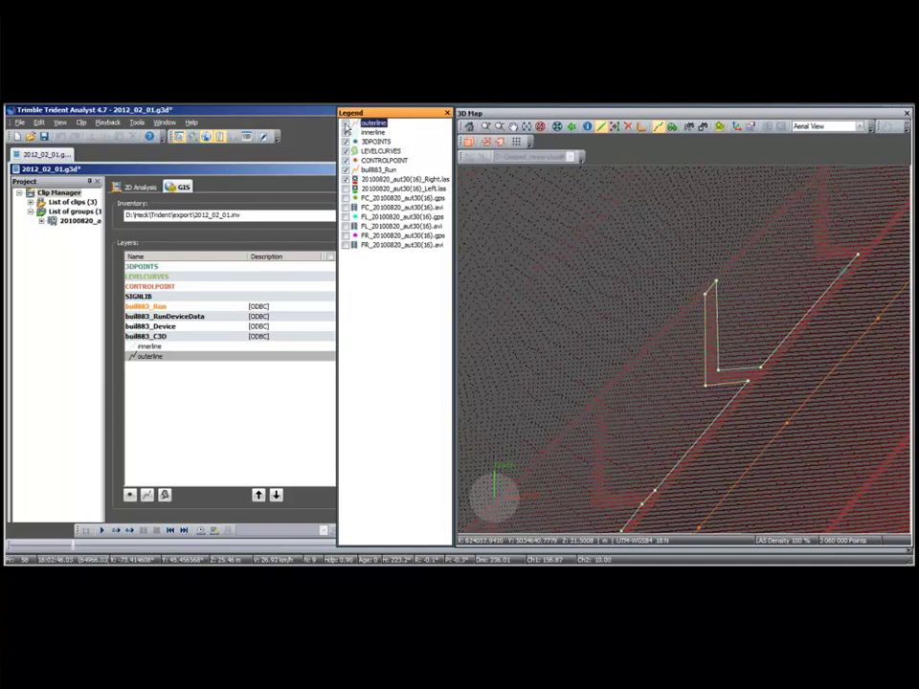
{"action": "left_click", "coordinate": [346, 126]}
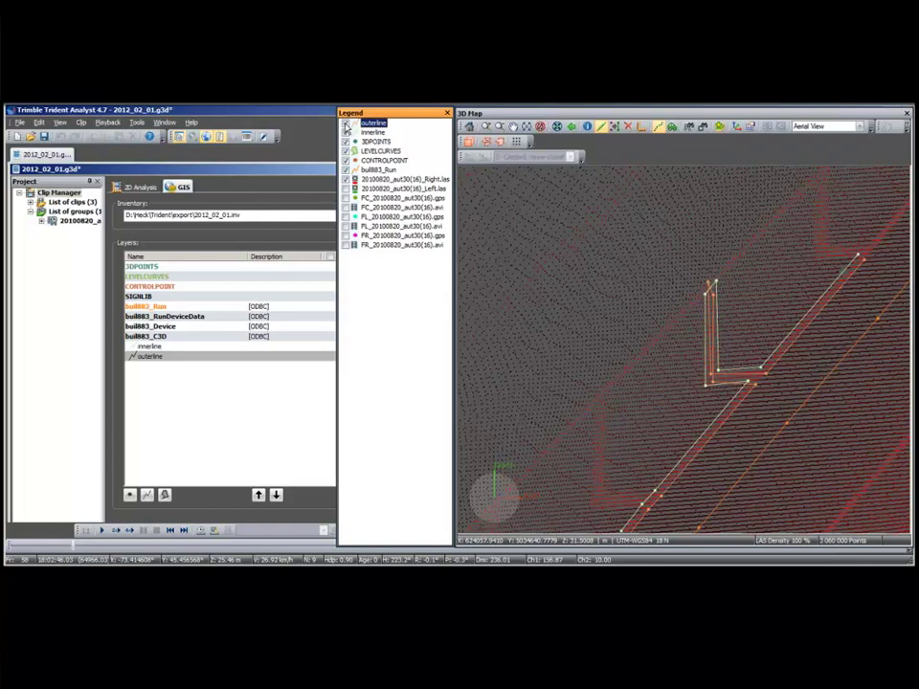
Step: Delete the outerline vertices that run into the driveway recess, keeping the innerline layer hidden only while deleting
{"action": "left_click", "coordinate": [628, 127]}
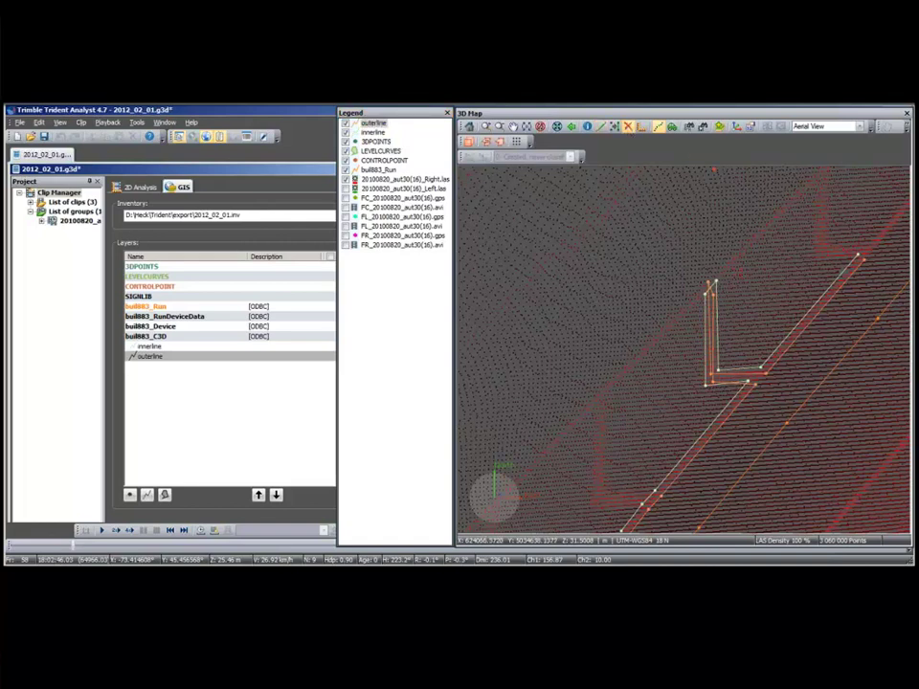
{"action": "left_click", "coordinate": [347, 133]}
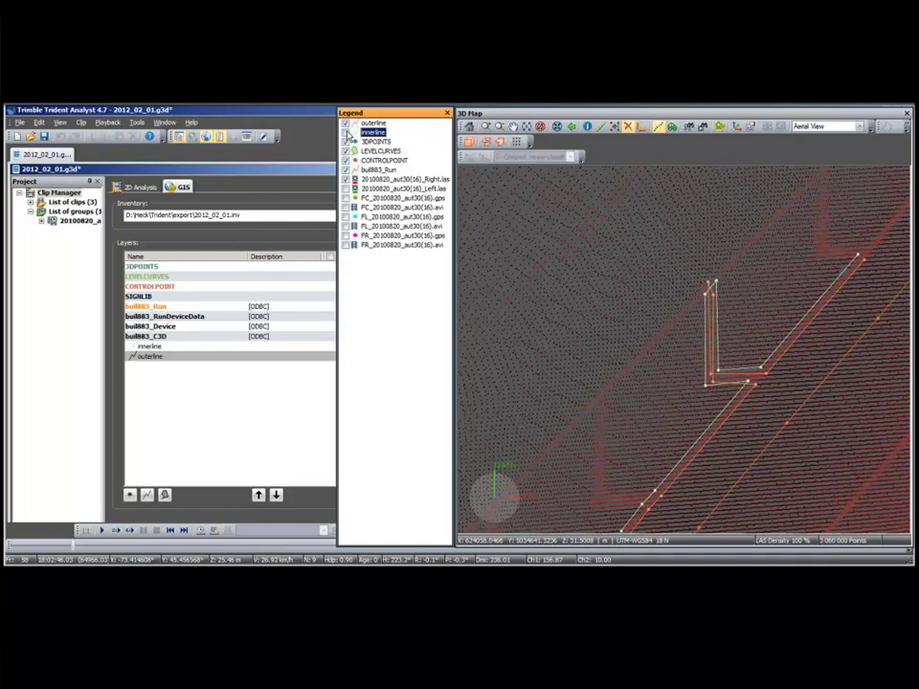
{"action": "left_click", "coordinate": [710, 278]}
{"action": "left_click_drag", "start_coordinate": [710, 278], "coordinate": [722, 296]}
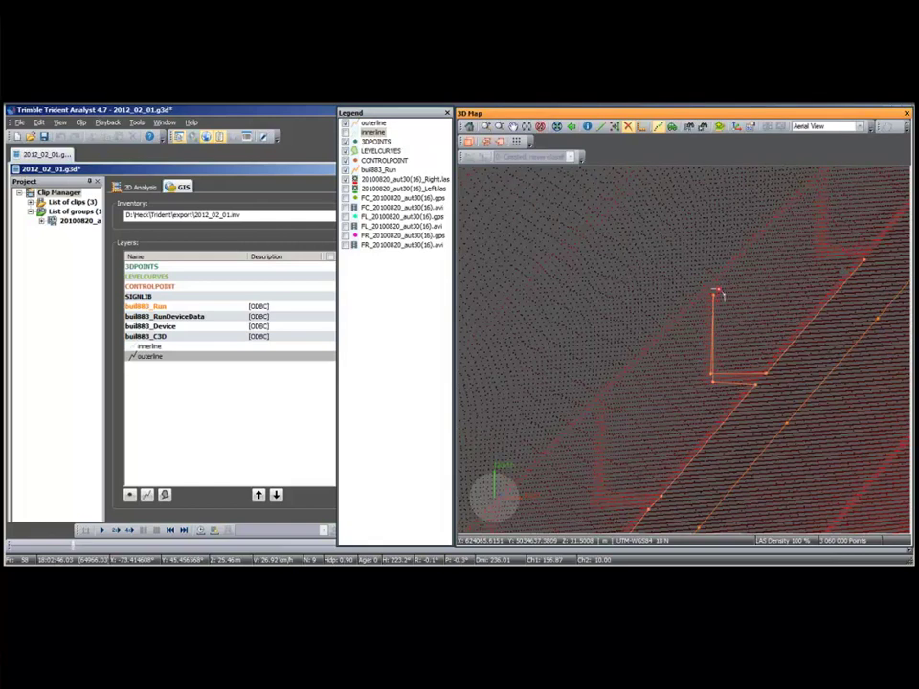
{"action": "left_click_drag", "start_coordinate": [722, 295], "coordinate": [710, 375]}
{"action": "left_click", "coordinate": [710, 375]}
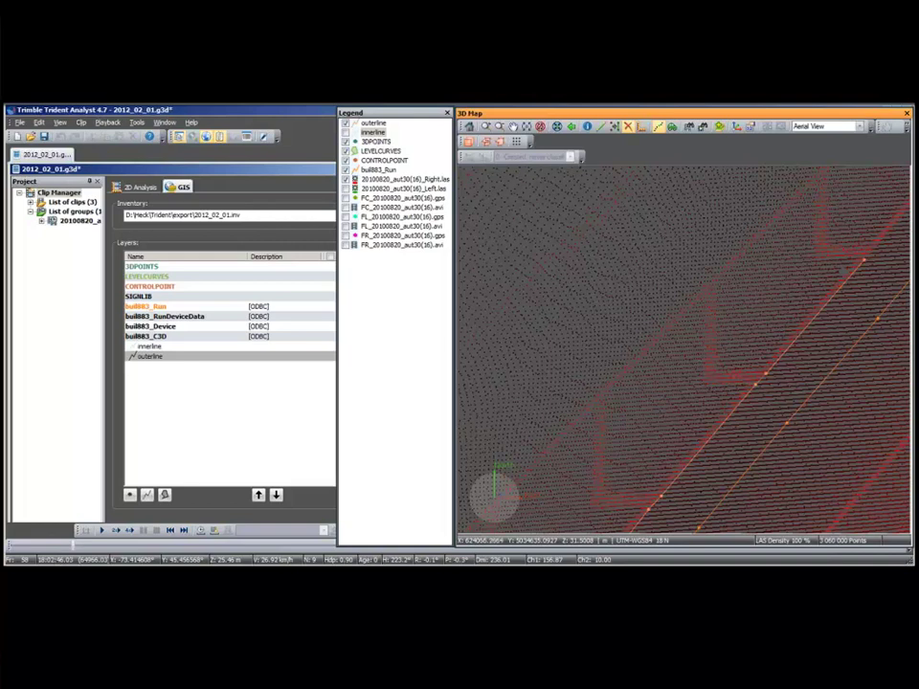
{"action": "left_click", "coordinate": [345, 132]}
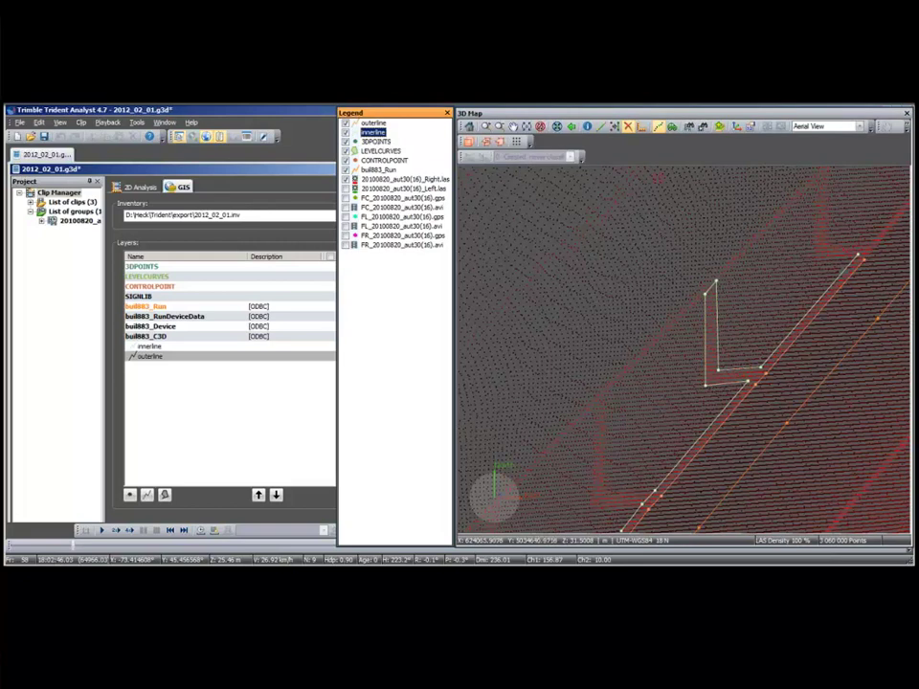
Step: Add a new polyline layer and name it innerline2
{"action": "left_click", "coordinate": [602, 128]}
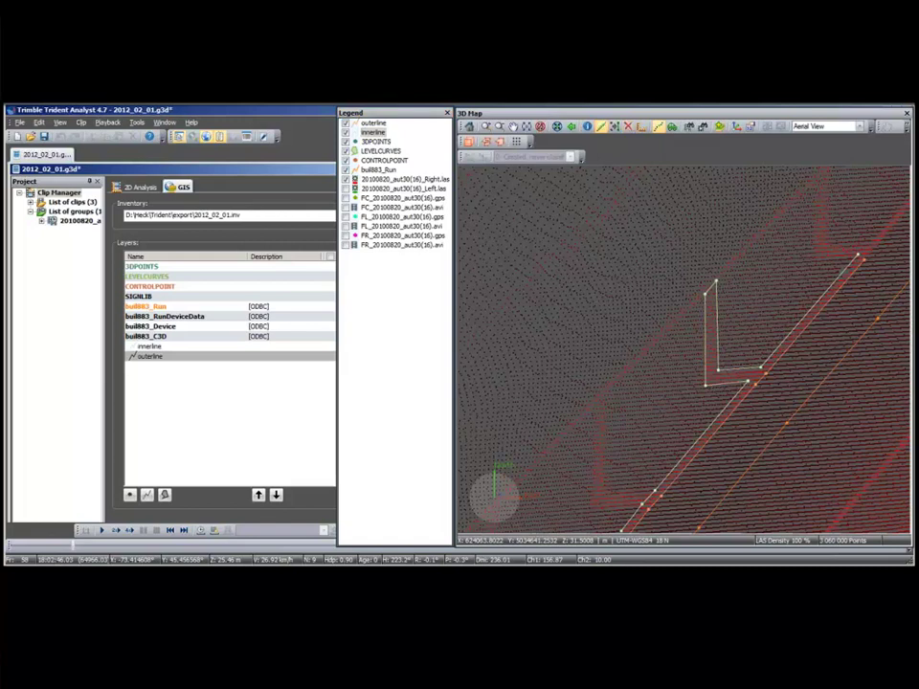
{"action": "left_click", "coordinate": [149, 495]}
{"action": "right_click", "coordinate": [143, 367]}
{"action": "left_click", "coordinate": [171, 456]}
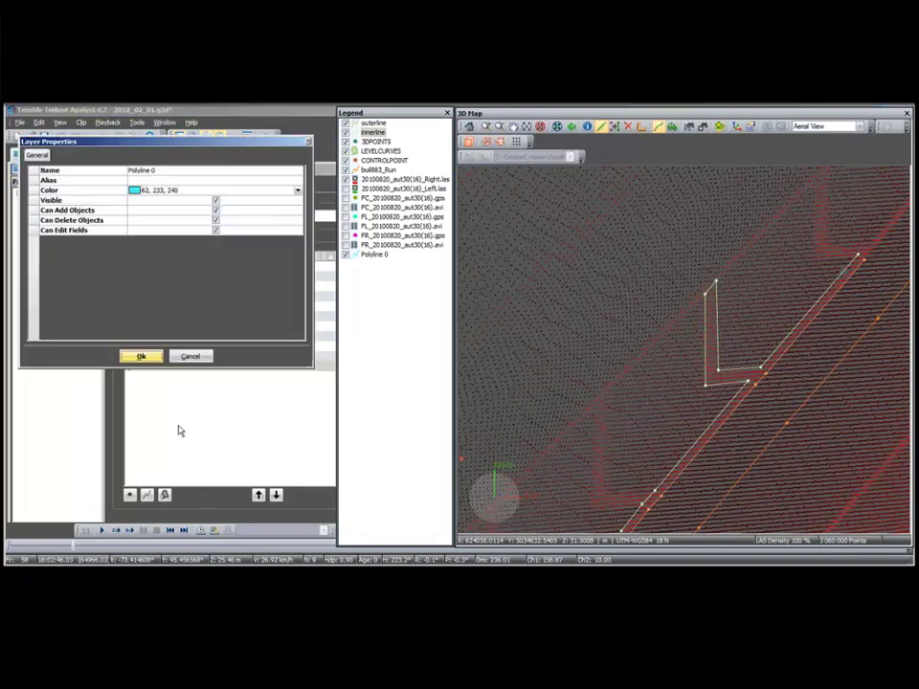
{"action": "type", "text": "innerline2"}
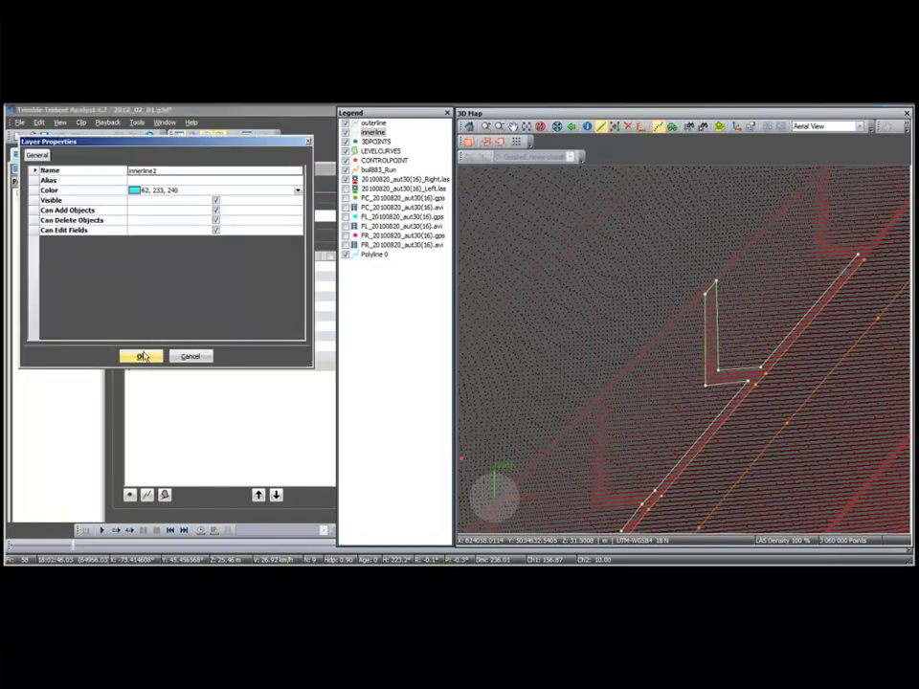
{"action": "left_click", "coordinate": [141, 356]}
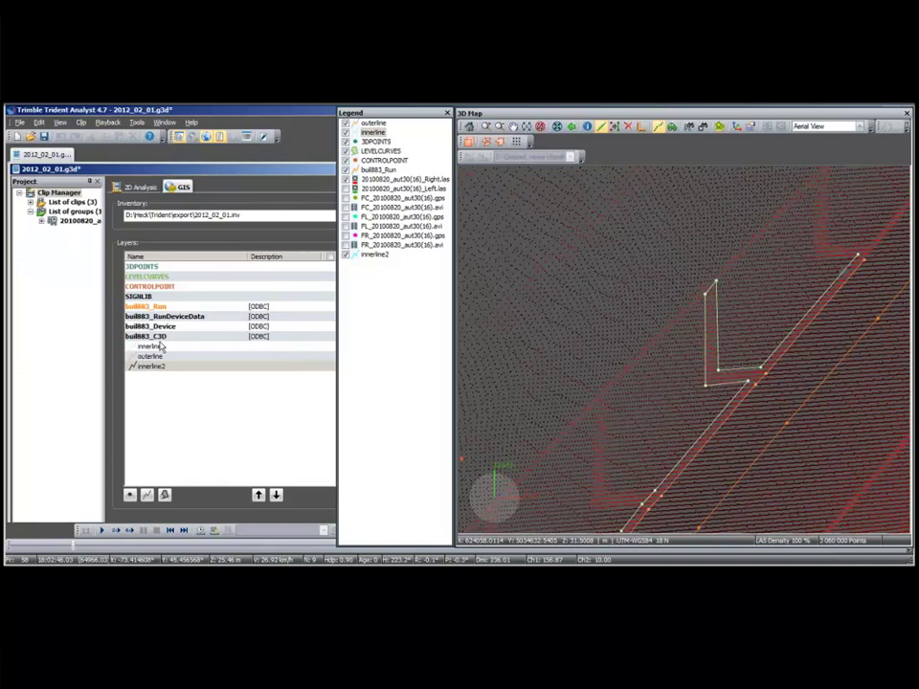
Step: Move the innerline2 layer to the first place in the legend
{"action": "left_click", "coordinate": [376, 258]}
{"action": "right_click", "coordinate": [376, 261]}
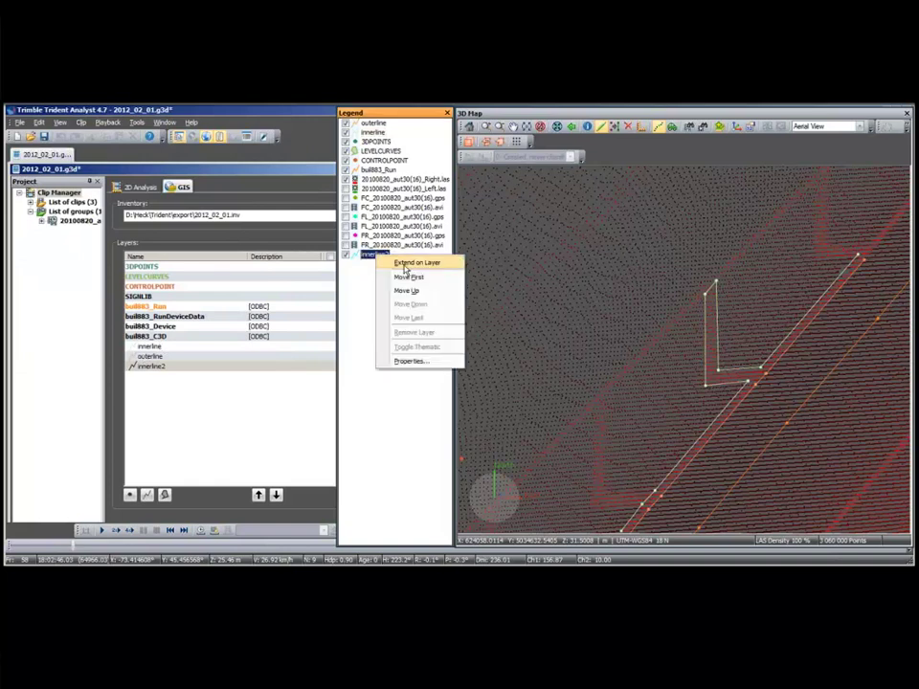
{"action": "left_click", "coordinate": [403, 268]}
{"action": "left_click", "coordinate": [383, 124]}
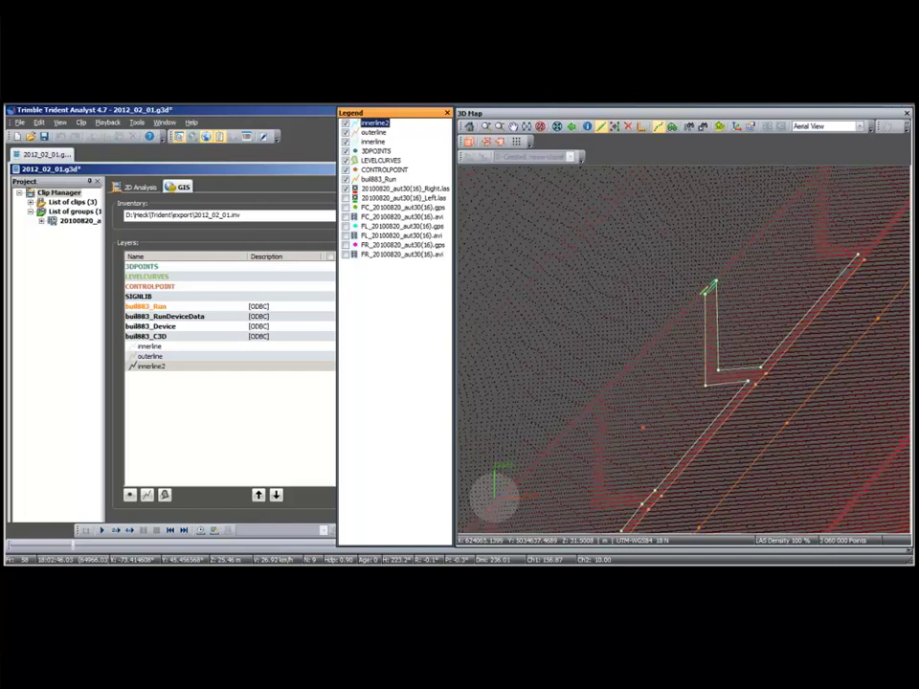
Step: Digitize an innerline2 polyline that follows the existing innerline from the driveway recess, then traces around the next recess and ends back on the innerline
{"action": "left_click", "coordinate": [716, 286]}
{"action": "left_click", "coordinate": [716, 285]}
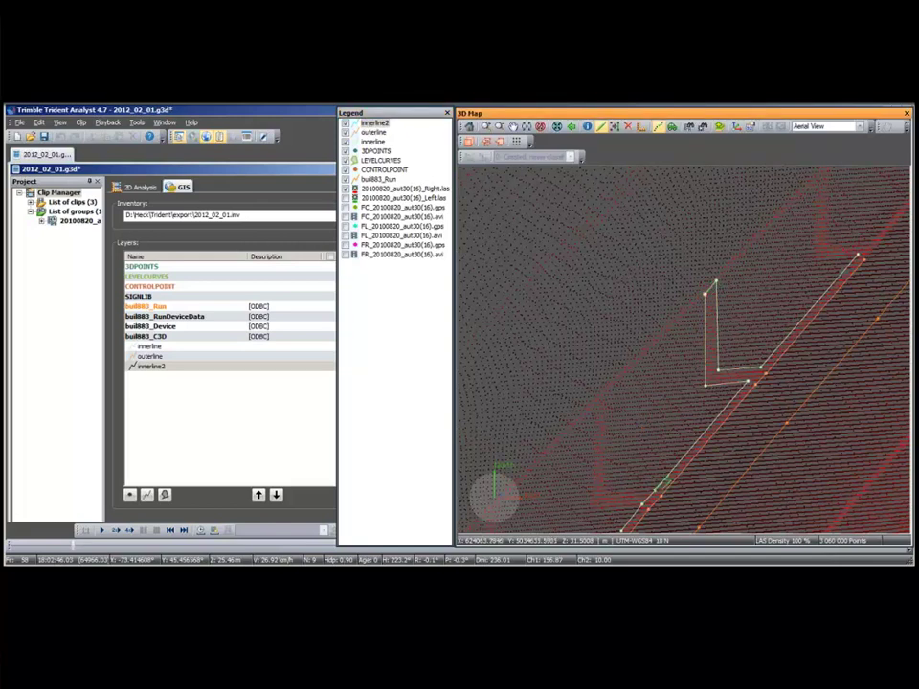
{"action": "left_click", "coordinate": [662, 484]}
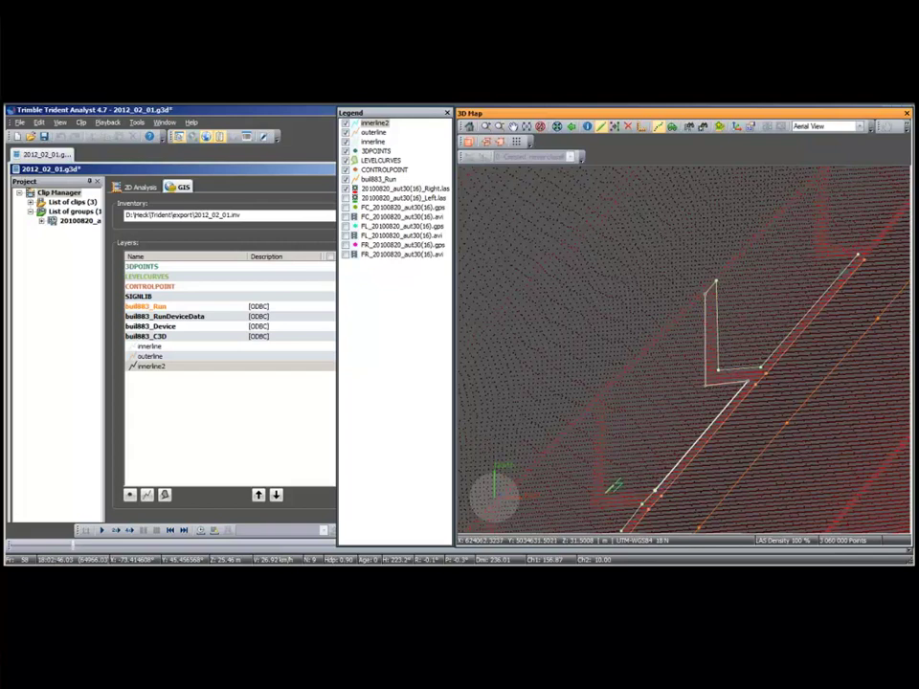
{"action": "left_click", "coordinate": [605, 493]}
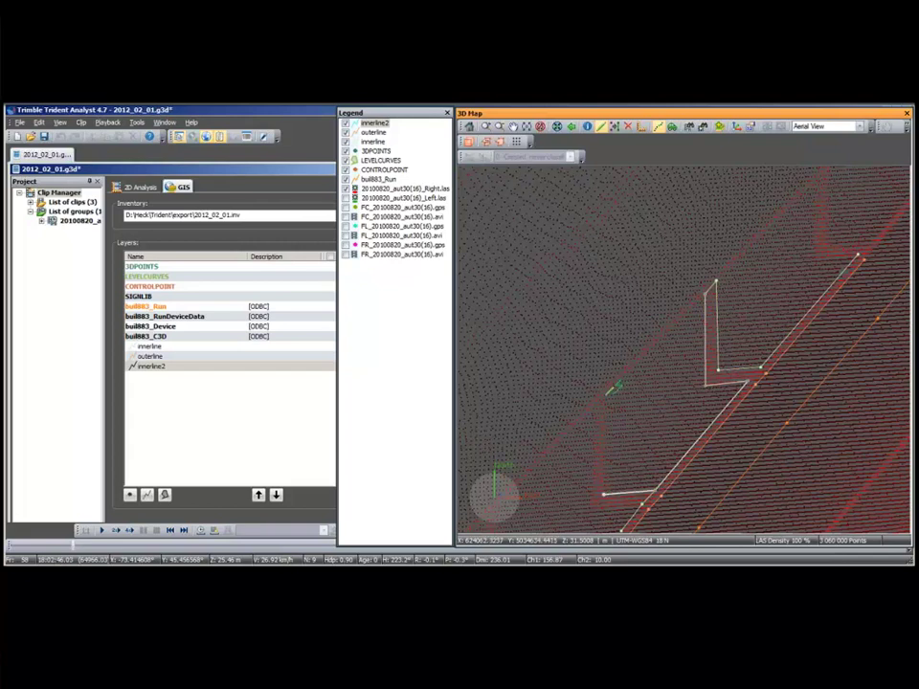
{"action": "left_click", "coordinate": [604, 396]}
{"action": "left_click", "coordinate": [595, 404]}
{"action": "left_click", "coordinate": [588, 507]}
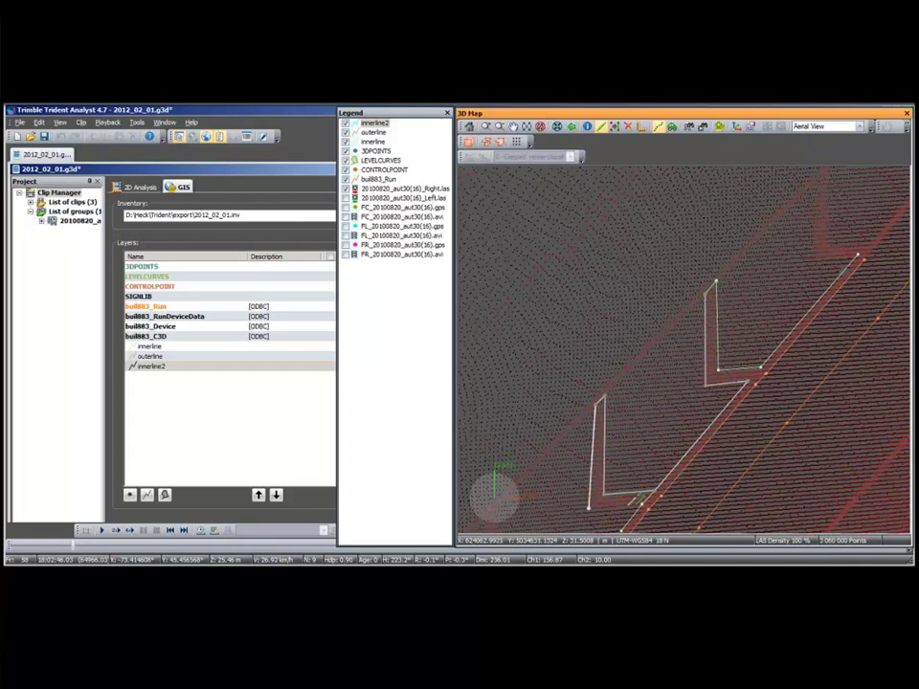
{"action": "left_click", "coordinate": [641, 503]}
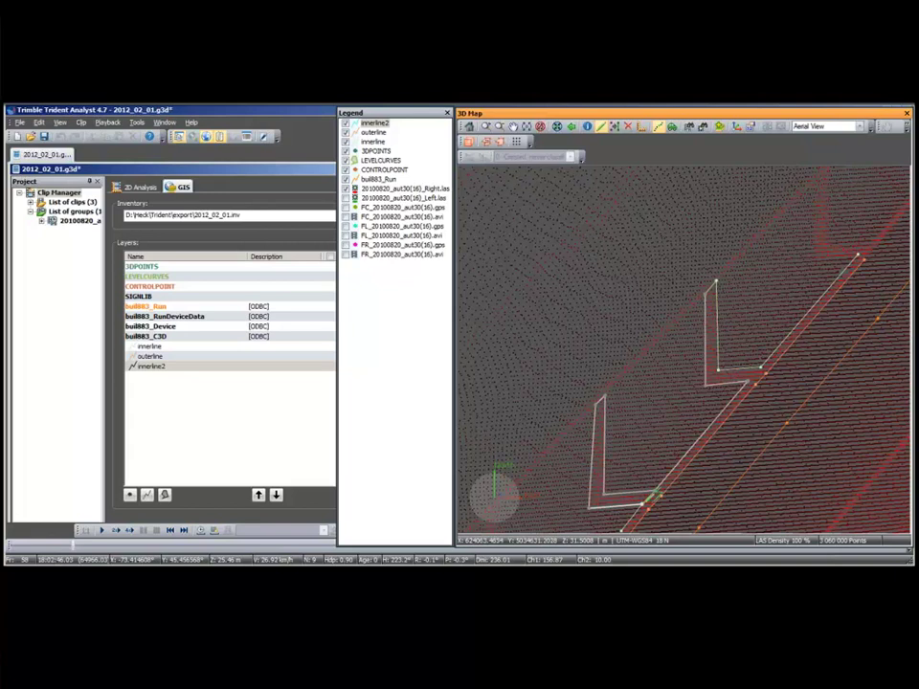
{"action": "right_click", "coordinate": [643, 502]}
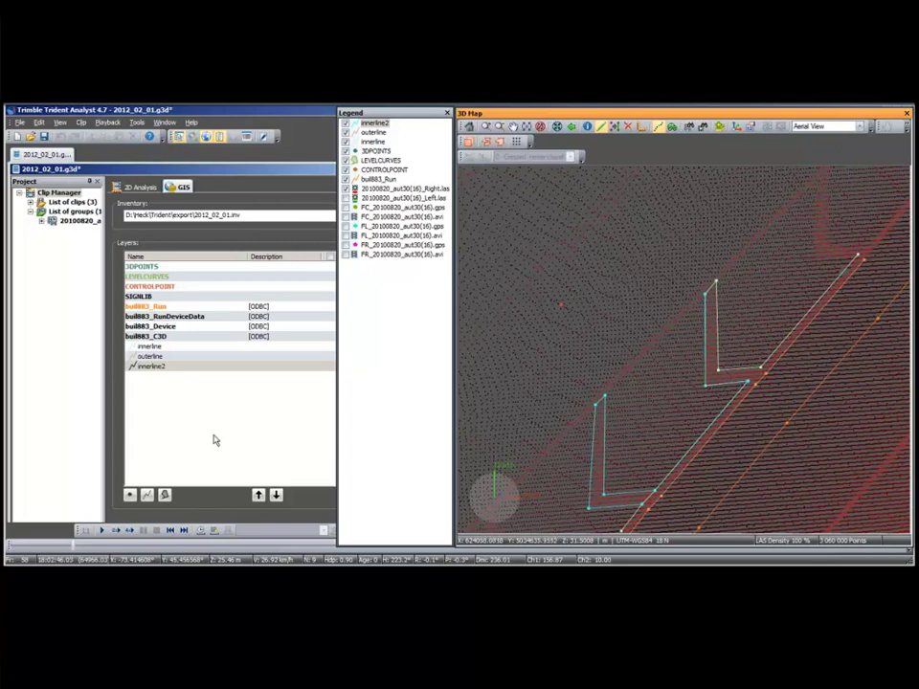
Step: Add a new polygon layer and name it Polygonearea
{"action": "left_click", "coordinate": [165, 496]}
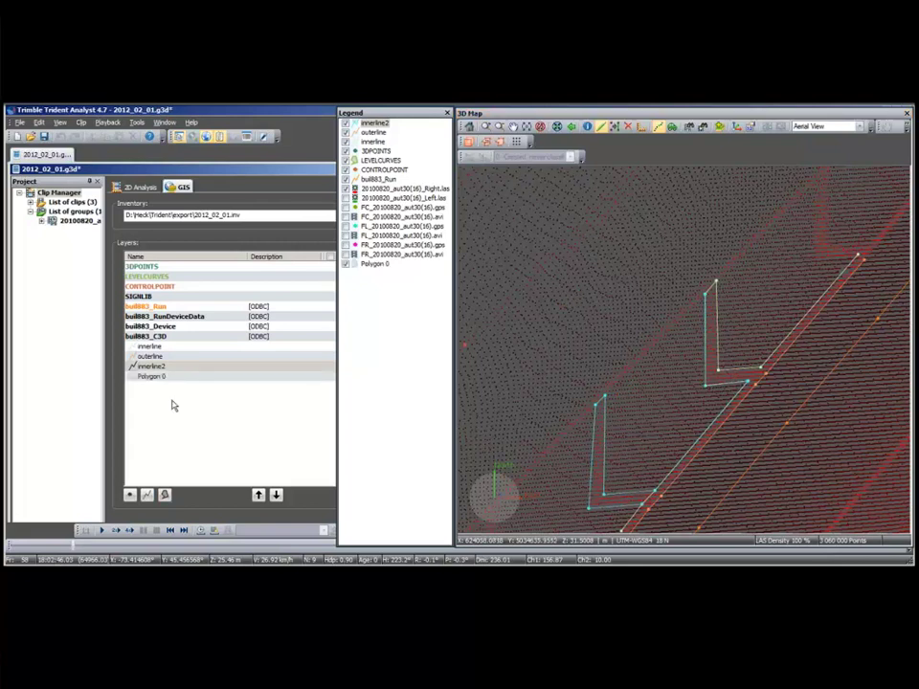
{"action": "right_click", "coordinate": [177, 377]}
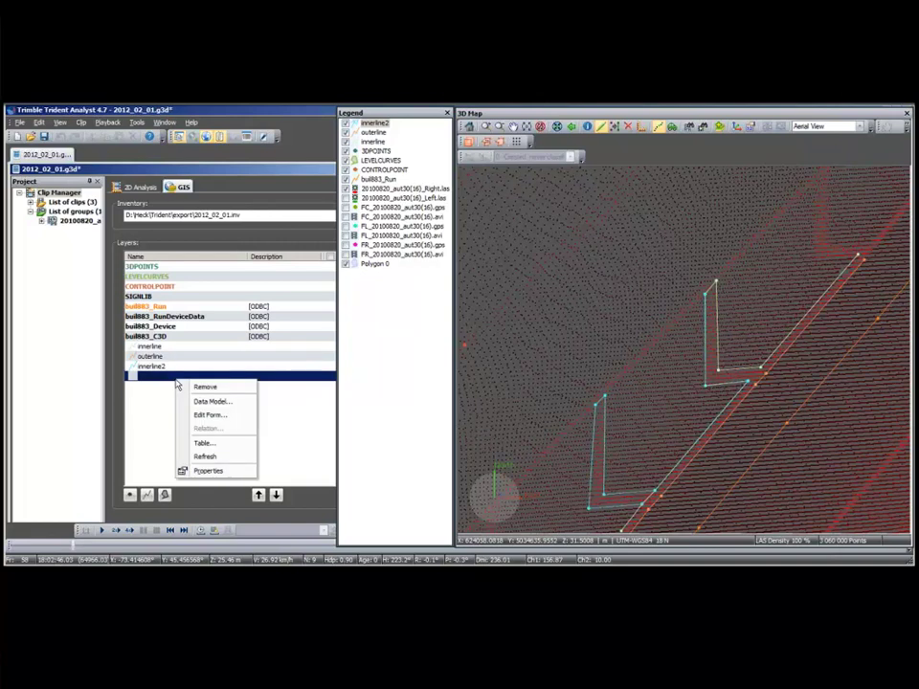
{"action": "left_click", "coordinate": [216, 471]}
{"action": "left_click", "coordinate": [177, 172]}
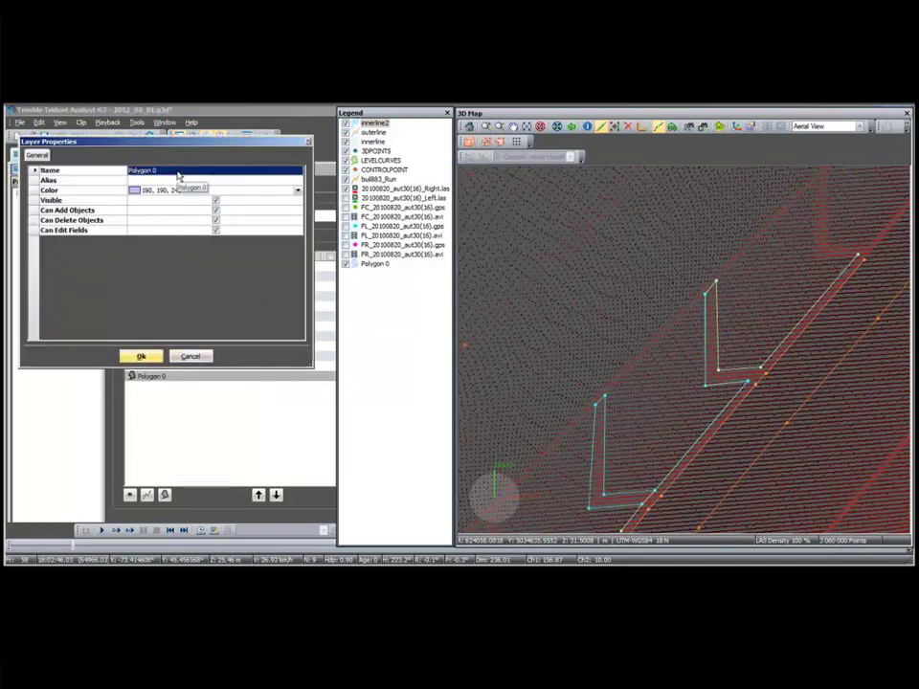
{"action": "left_click", "coordinate": [177, 171]}
{"action": "key", "text": "BackSpace"}
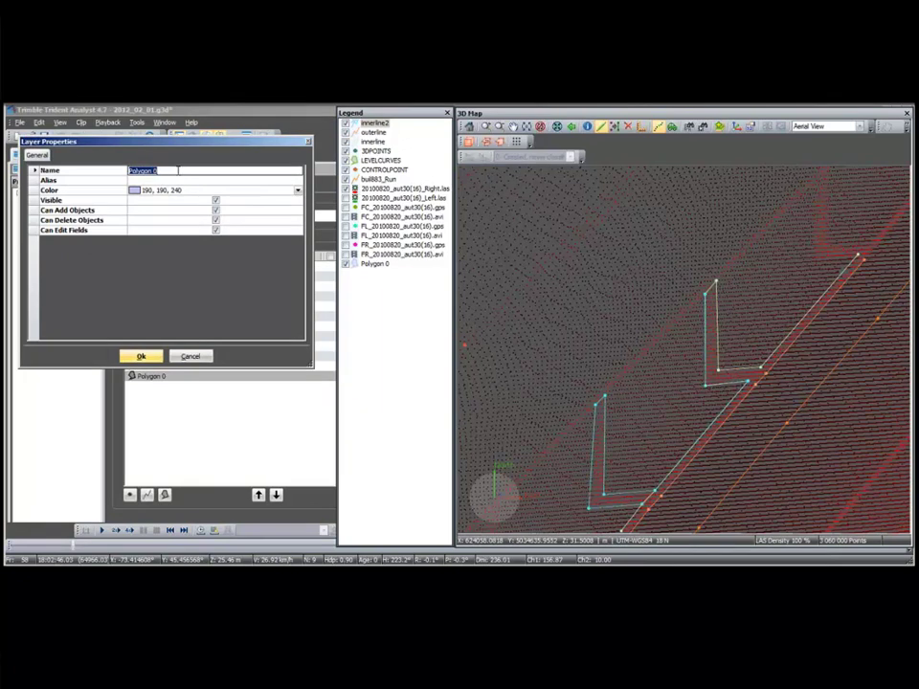
{"action": "type", "text": "Polygonarea"}
{"action": "left_click", "coordinate": [141, 356]}
Step: Move the Polygonearea layer to the first place in the legend
{"action": "left_click", "coordinate": [388, 266]}
{"action": "right_click", "coordinate": [389, 266]}
{"action": "left_click", "coordinate": [422, 285]}
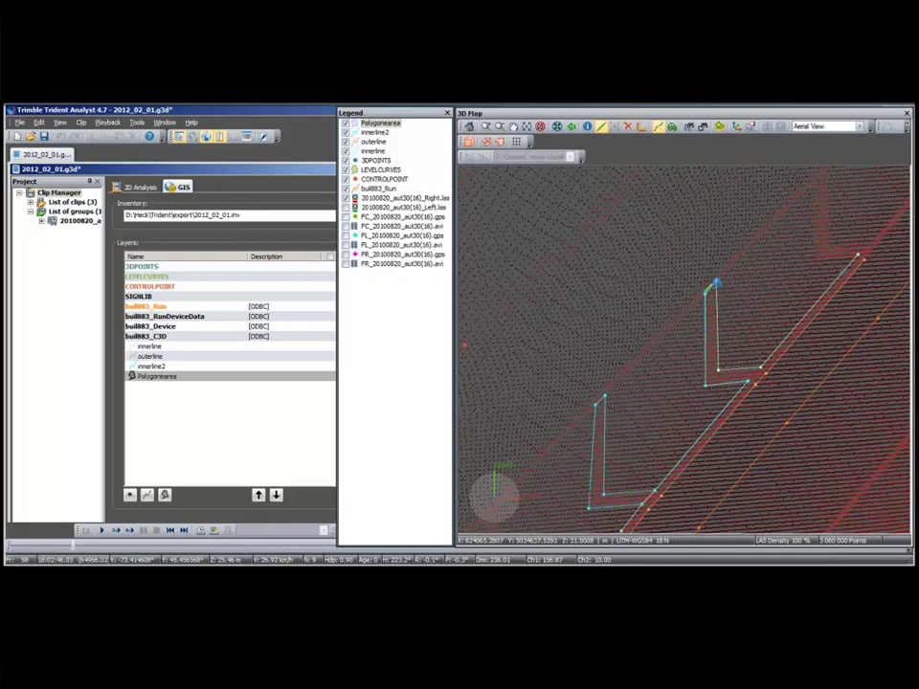
Step: Draw a polygon on the Polygonearea layer enclosing the area between the two driveway recesses, following the innerline2 polyline and closing along the back edge
{"action": "left_click", "coordinate": [715, 284]}
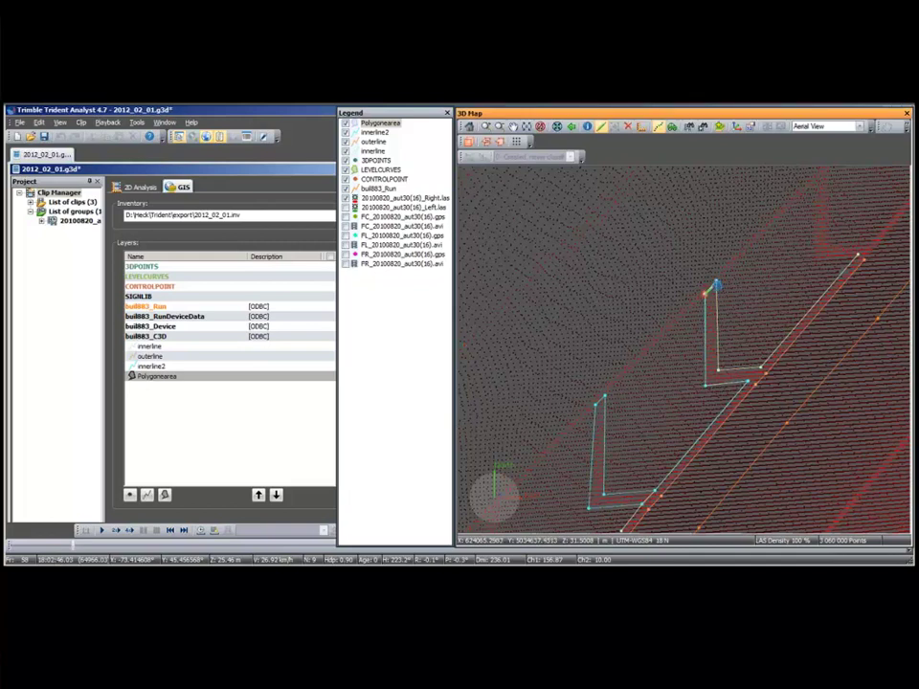
{"action": "left_click", "coordinate": [705, 382]}
{"action": "left_click", "coordinate": [618, 403]}
{"action": "left_click", "coordinate": [604, 395]}
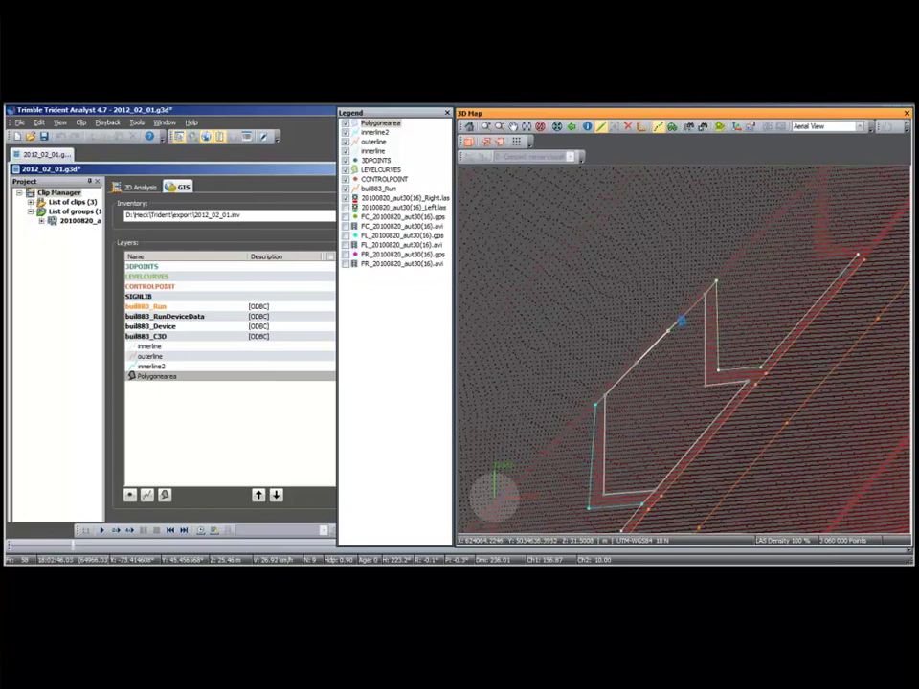
{"action": "double_click", "coordinate": [680, 321]}
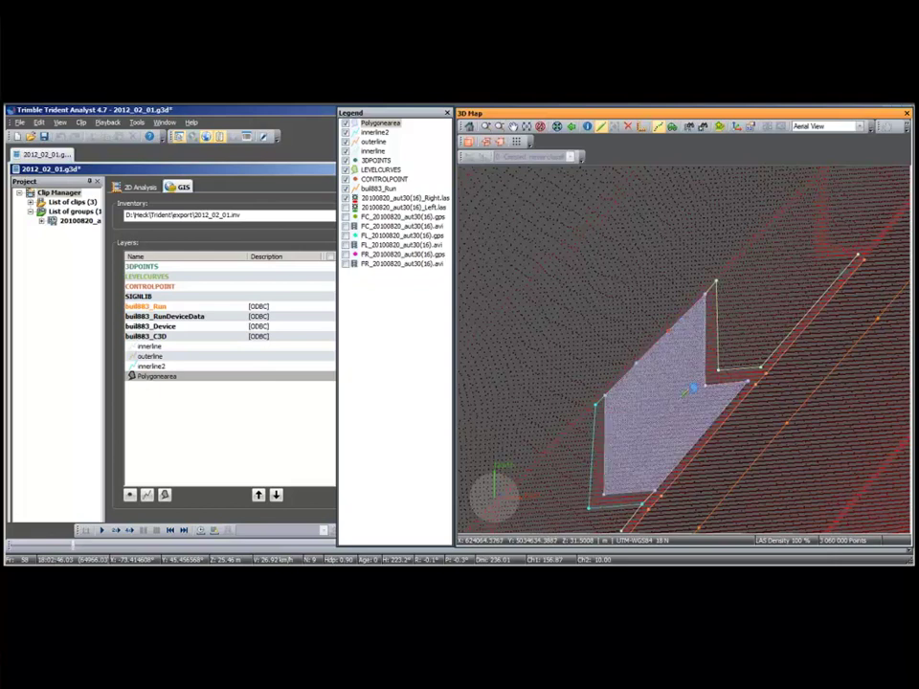
Step: Hide the innerline2, outerline and innerline layers so that only the polygon area remains among the digitized layers
{"action": "left_click", "coordinate": [346, 136]}
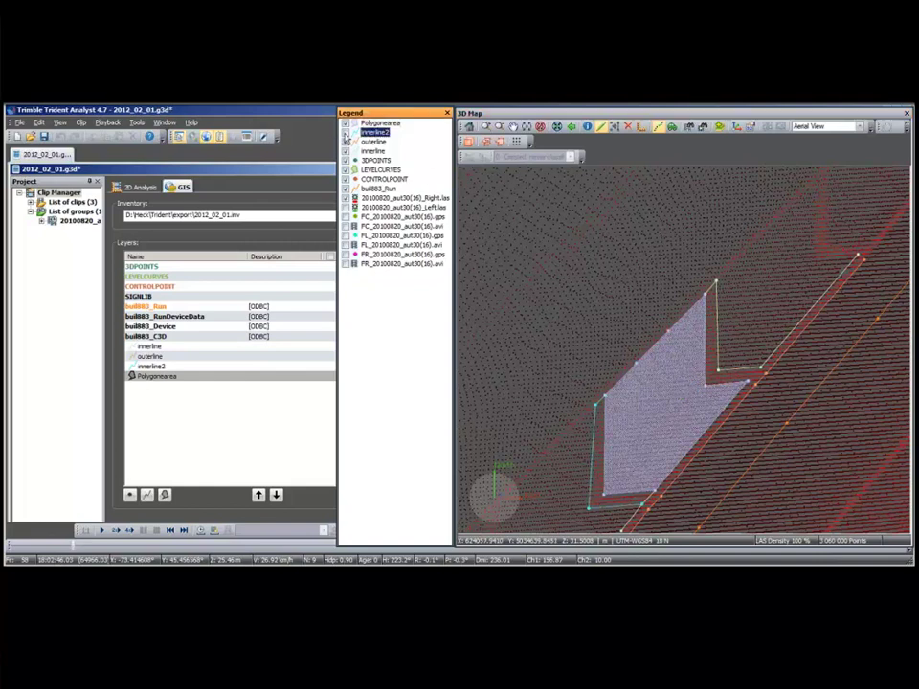
{"action": "left_click", "coordinate": [345, 141]}
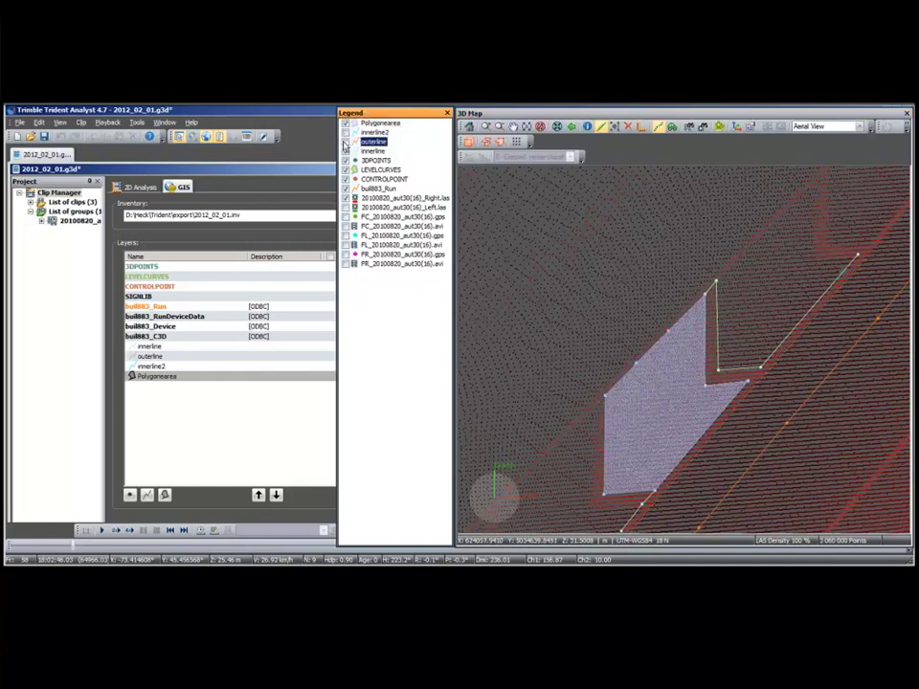
{"action": "left_click", "coordinate": [345, 150]}
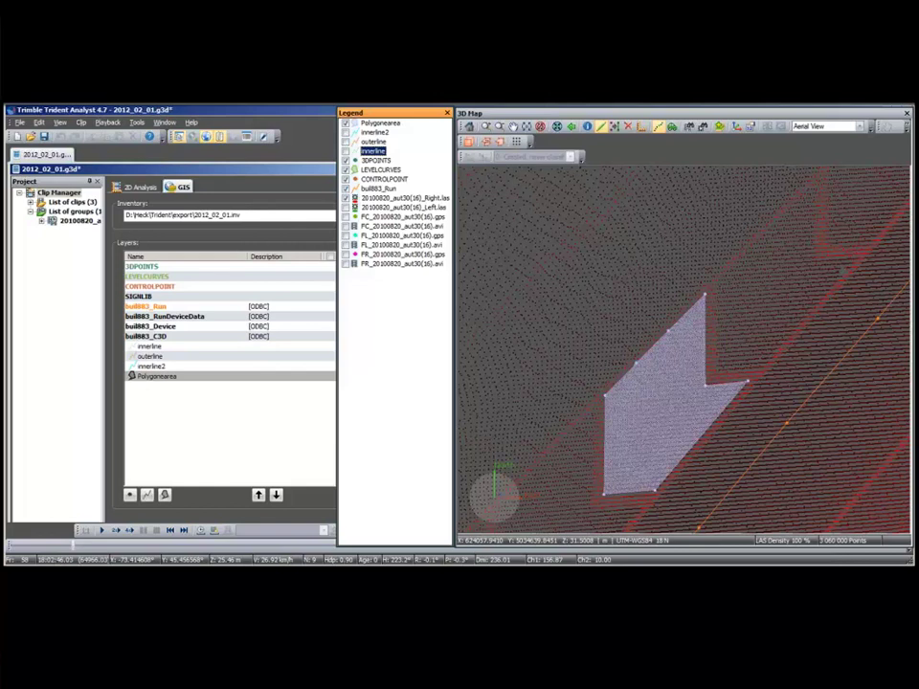